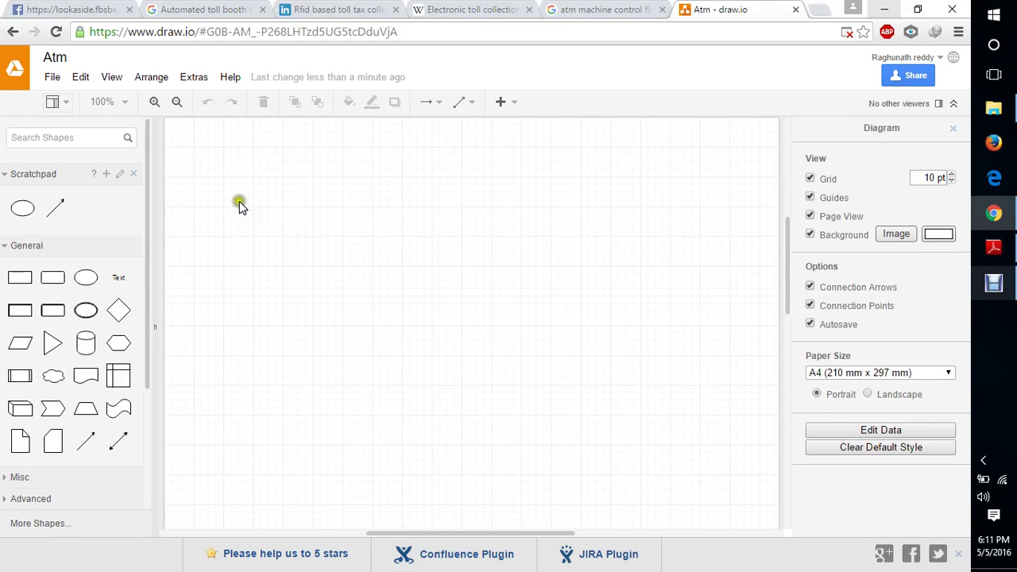
Add an ellipse to the blank page and place it near the upper middle
{"action": "left_click", "coordinate": [395, 204]}
{"action": "left_click", "coordinate": [32, 208]}
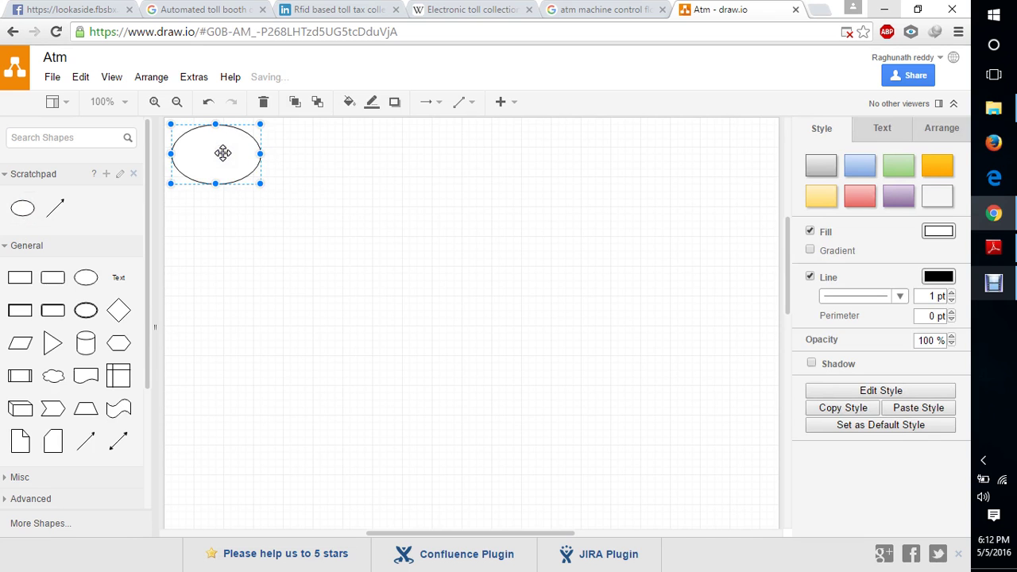
{"action": "mouse_move", "coordinate": [222, 153]}
{"action": "left_mouse_down"}
{"action": "mouse_move", "coordinate": [354, 155]}
{"action": "mouse_move", "coordinate": [386, 166]}
{"action": "mouse_move", "coordinate": [326, 170]}
{"action": "mouse_move", "coordinate": [291, 150]}
{"action": "mouse_move", "coordinate": [236, 149]}
{"action": "left_mouse_up"}
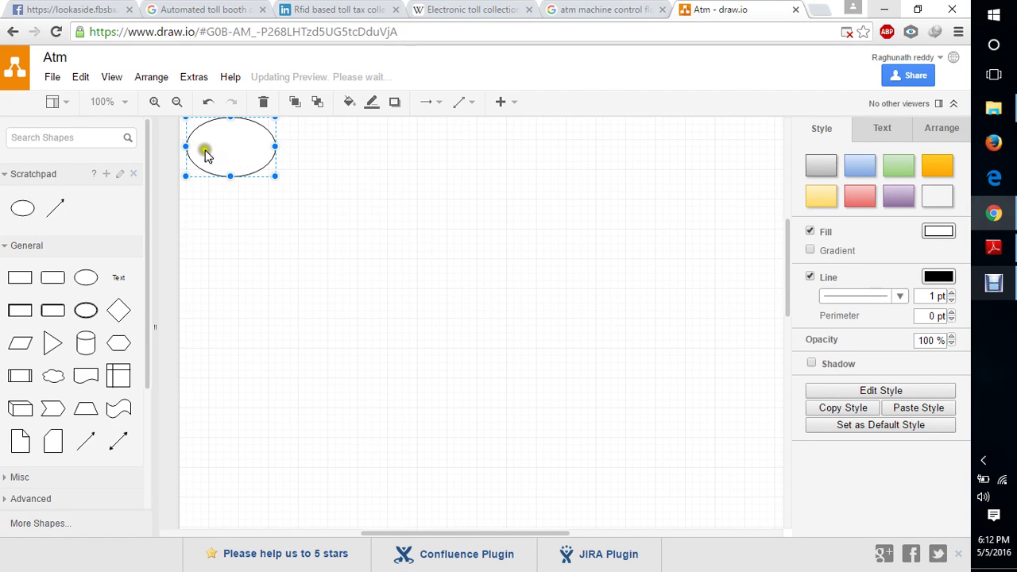
{"action": "left_click_drag", "start_coordinate": [205, 155], "coordinate": [417, 174]}
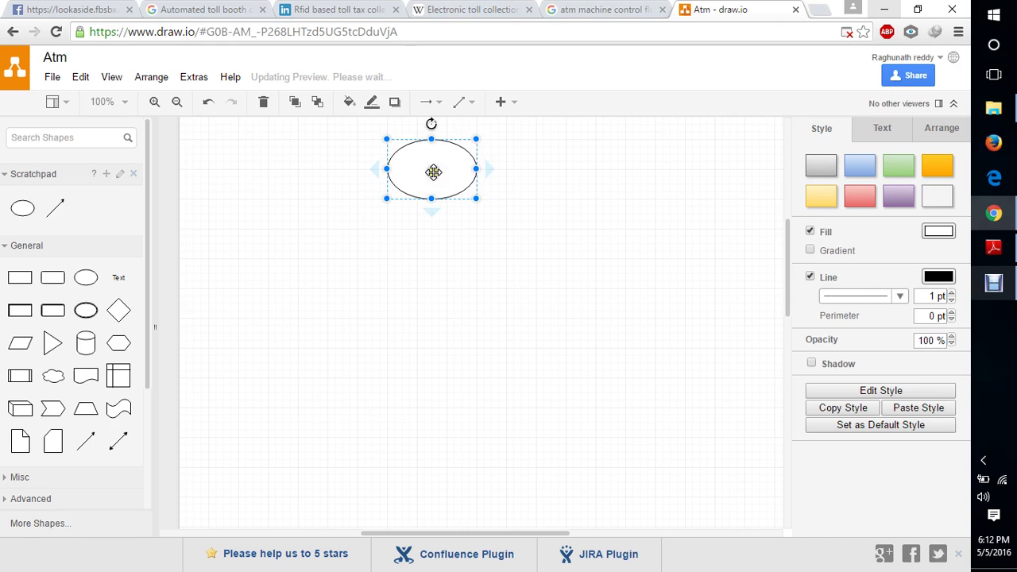
Label the ellipse "entering the atm"
{"action": "left_click", "coordinate": [433, 172]}
{"action": "double_click", "coordinate": [424, 168]}
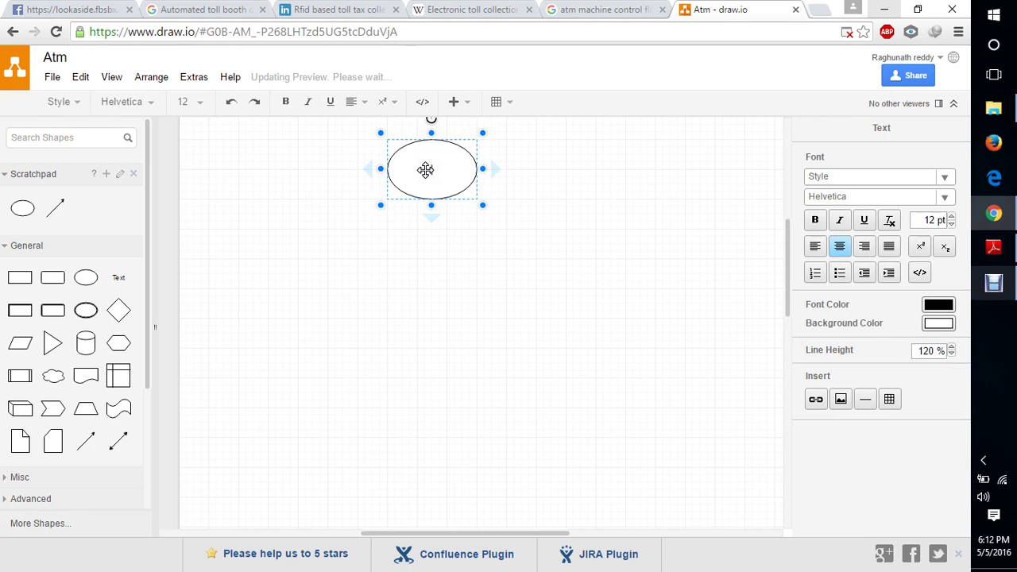
{"action": "type", "text": "User"}
{"action": "type", "text": "ing the "}
{"action": "type", "text": "atm"}
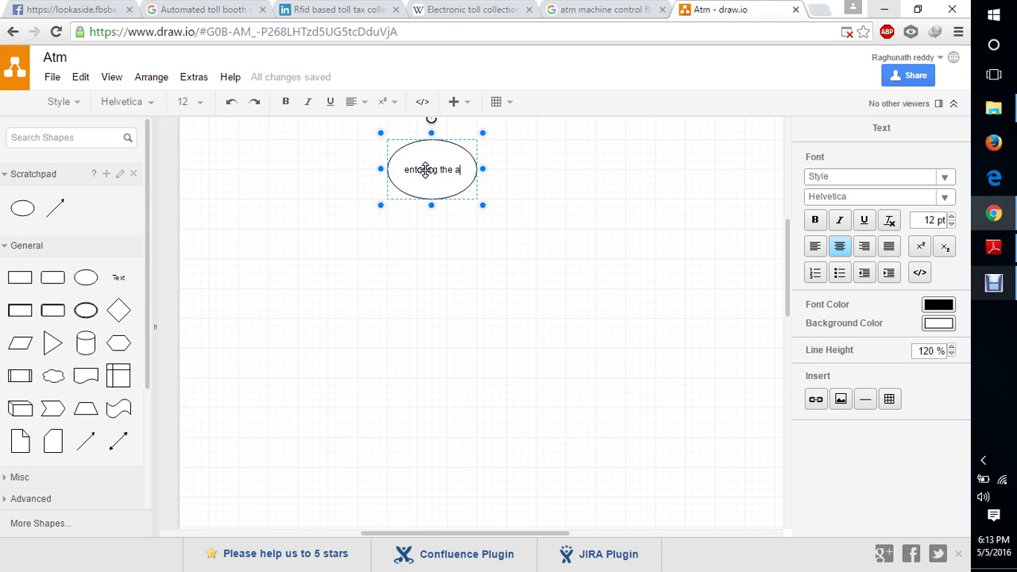
{"action": "left_click", "coordinate": [444, 229]}
Add a second ellipse directly below "entering the atm" and label it "swipe the card"
{"action": "left_click", "coordinate": [22, 221]}
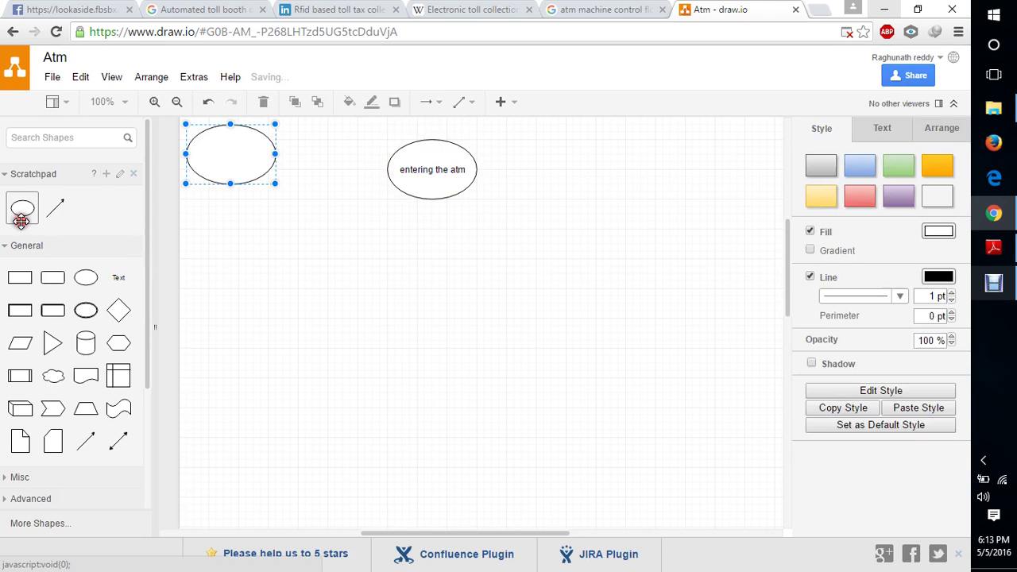
{"action": "left_click_drag", "start_coordinate": [232, 138], "coordinate": [431, 233]}
{"action": "double_click", "coordinate": [432, 242]}
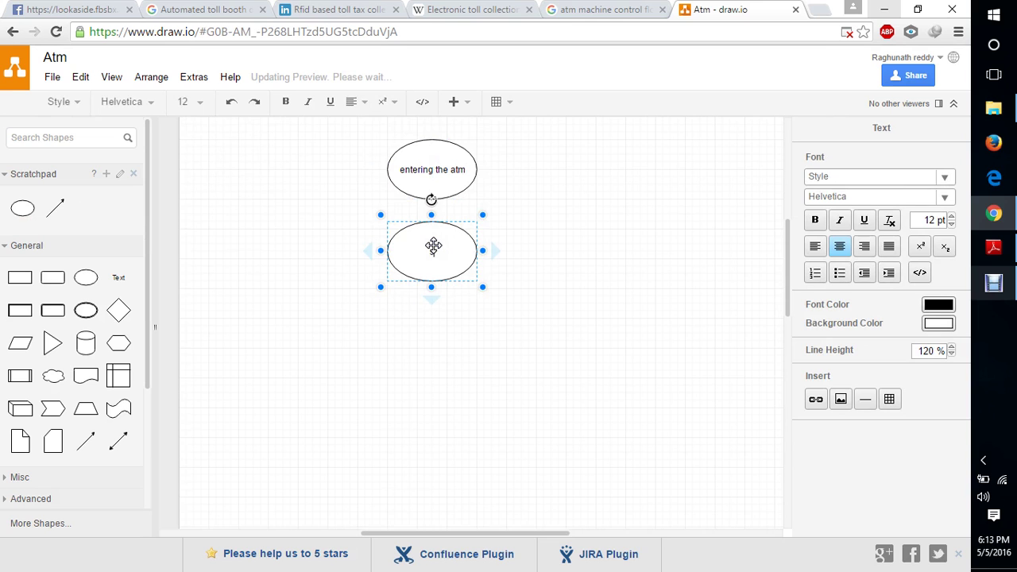
{"action": "type", "text": "swipe the card"}
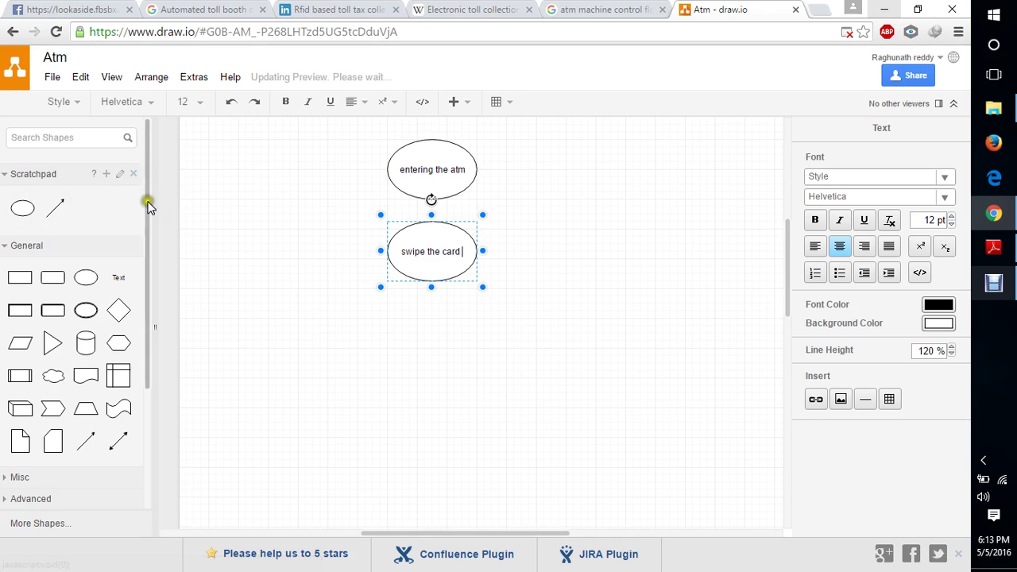
Add an ellipse below "swipe the card" and label it "pin number"
{"action": "left_click_drag", "start_coordinate": [21, 208], "coordinate": [385, 310]}
{"action": "double_click", "coordinate": [433, 345]}
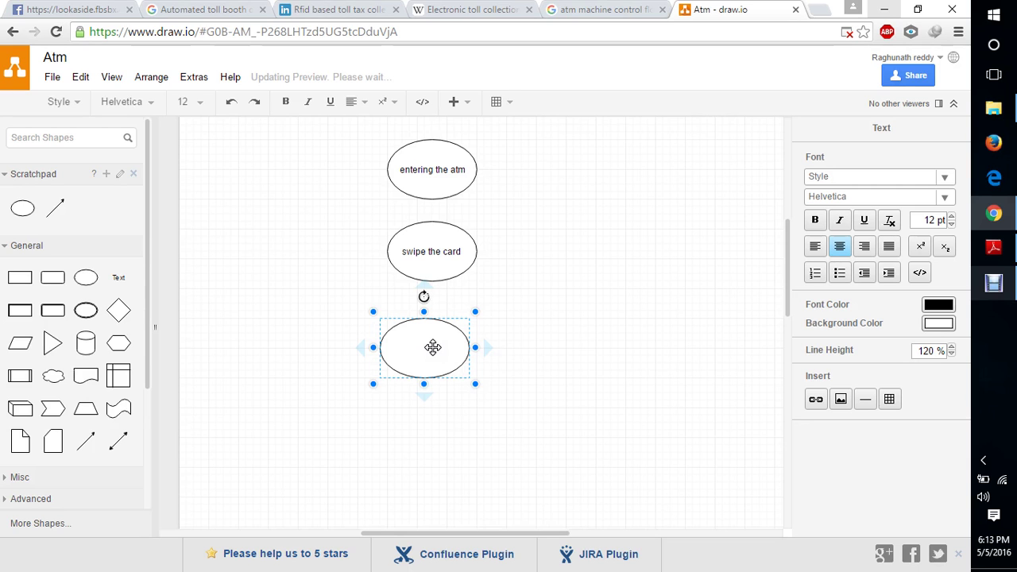
{"action": "type", "text": "pin number"}
{"action": "left_click", "coordinate": [473, 419]}
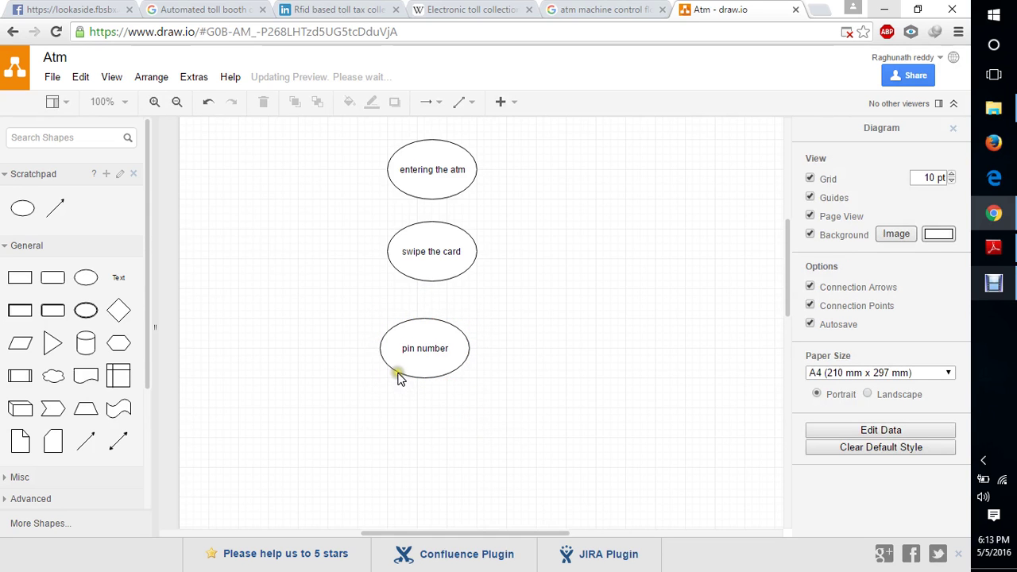
Add an ellipse below "pin number" and label it "current savings account"
{"action": "mouse_move", "coordinate": [17, 208]}
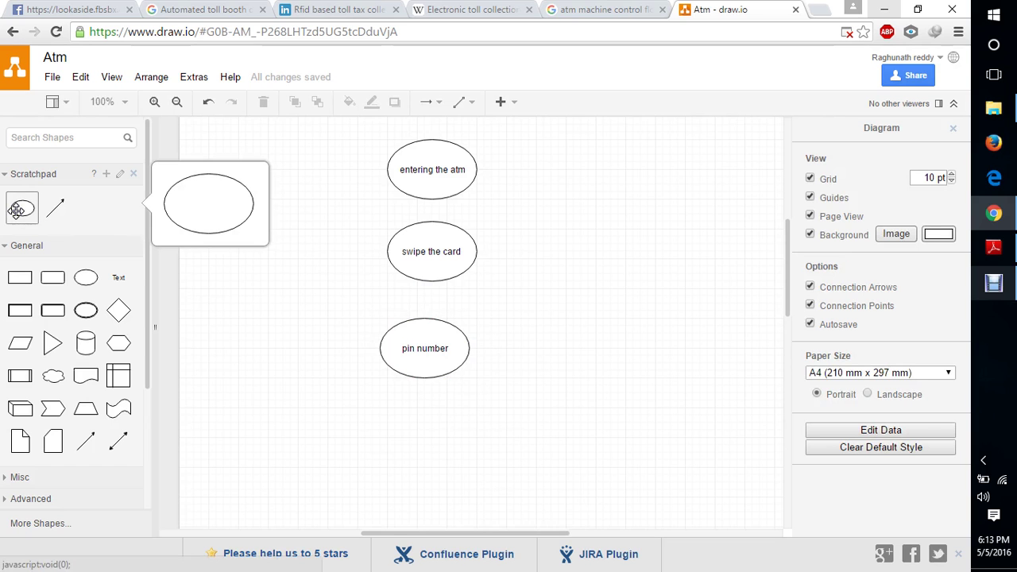
{"action": "left_click", "coordinate": [17, 208]}
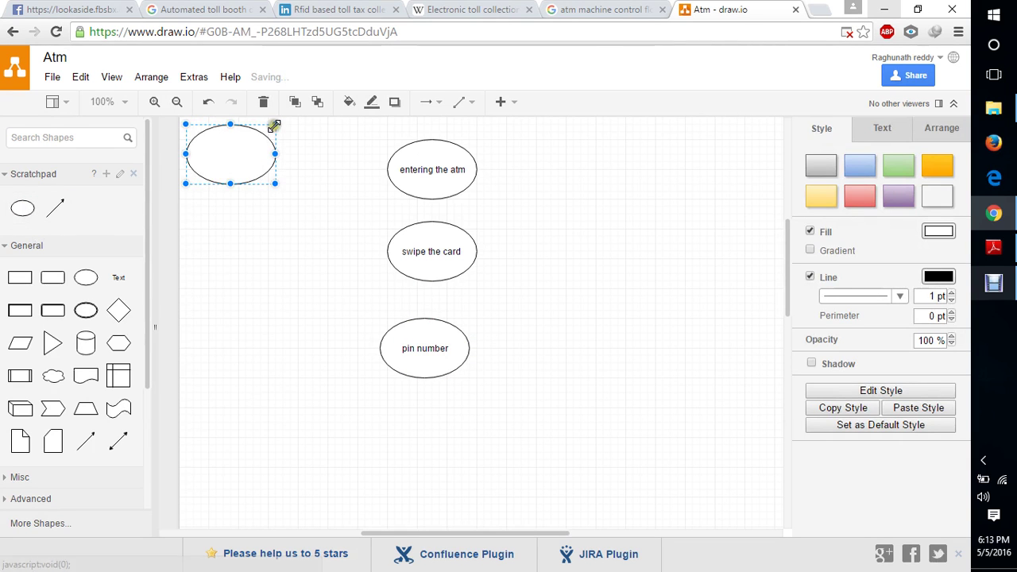
{"action": "left_click_drag", "start_coordinate": [210, 176], "coordinate": [410, 440]}
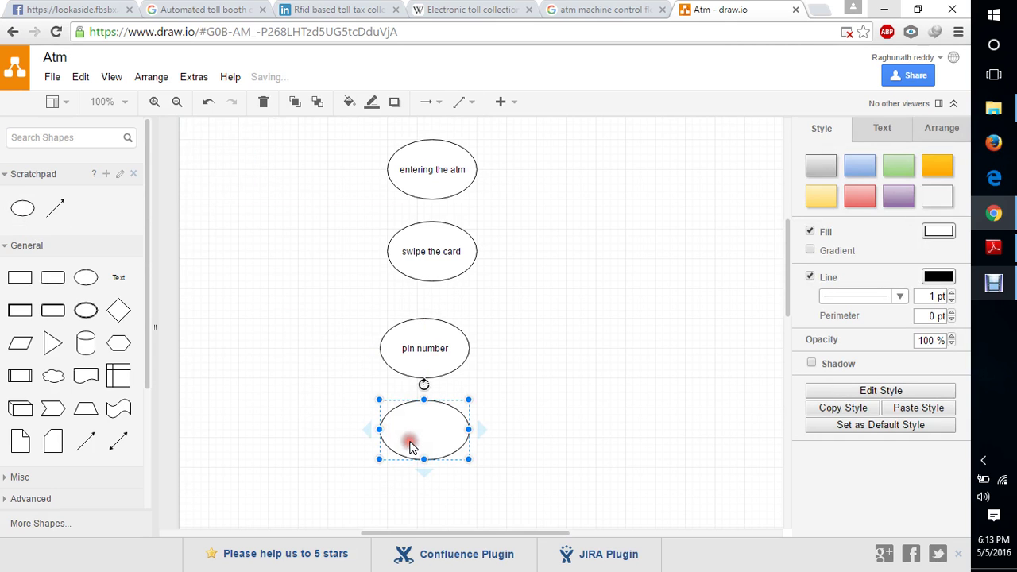
{"action": "double_click", "coordinate": [423, 430]}
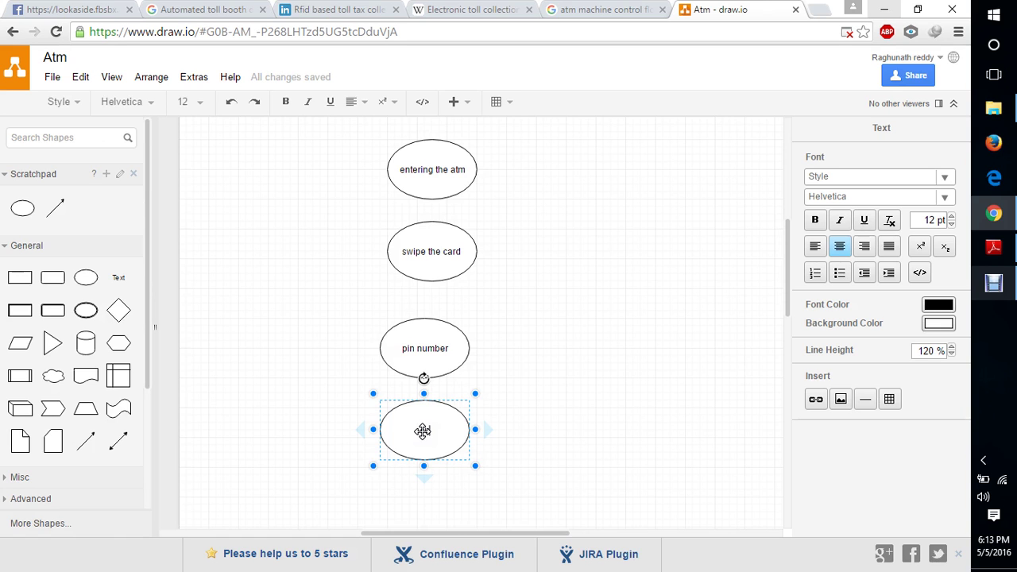
{"action": "type", "text": "content"}
{"action": "type", "text": " sa"}
{"action": "type", "text": "vings"}
{"action": "type", "text": " account"}
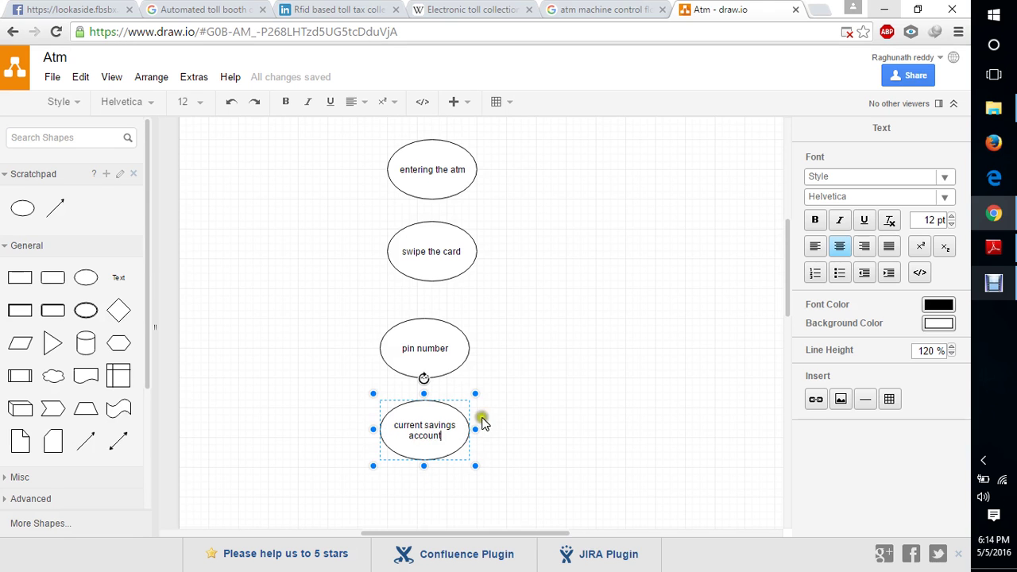
{"action": "left_click", "coordinate": [559, 385]}
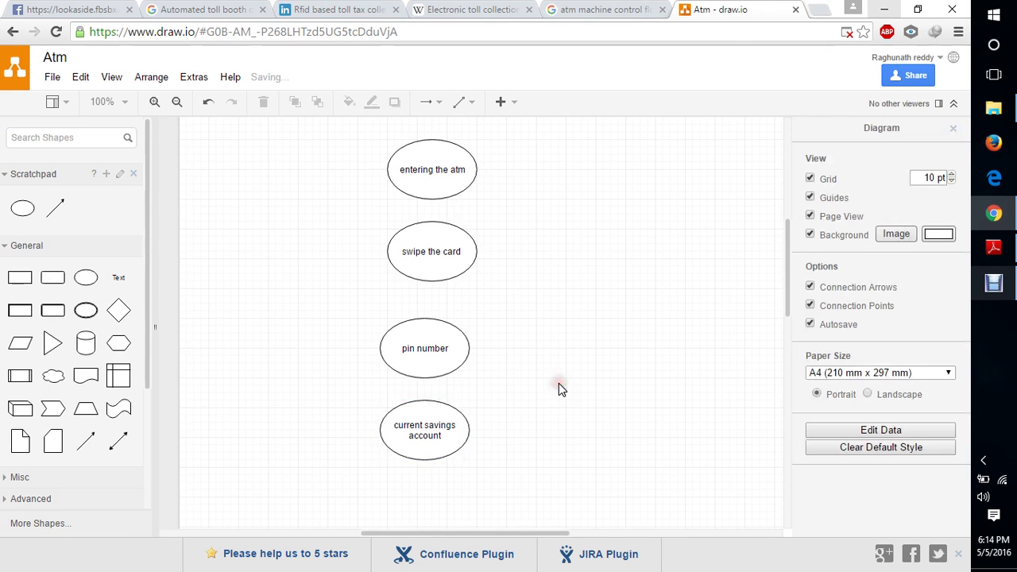
Start a second column to the right of "entering the atm" with an ellipse labelled "enter the money"
{"action": "left_click", "coordinate": [22, 209]}
{"action": "left_click_drag", "start_coordinate": [220, 157], "coordinate": [644, 187]}
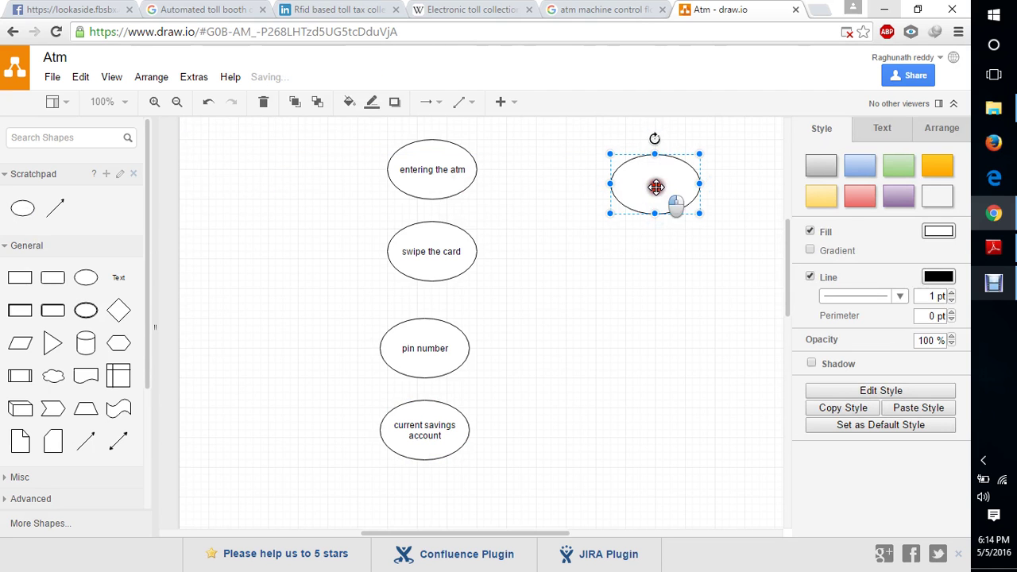
{"action": "double_click", "coordinate": [655, 185]}
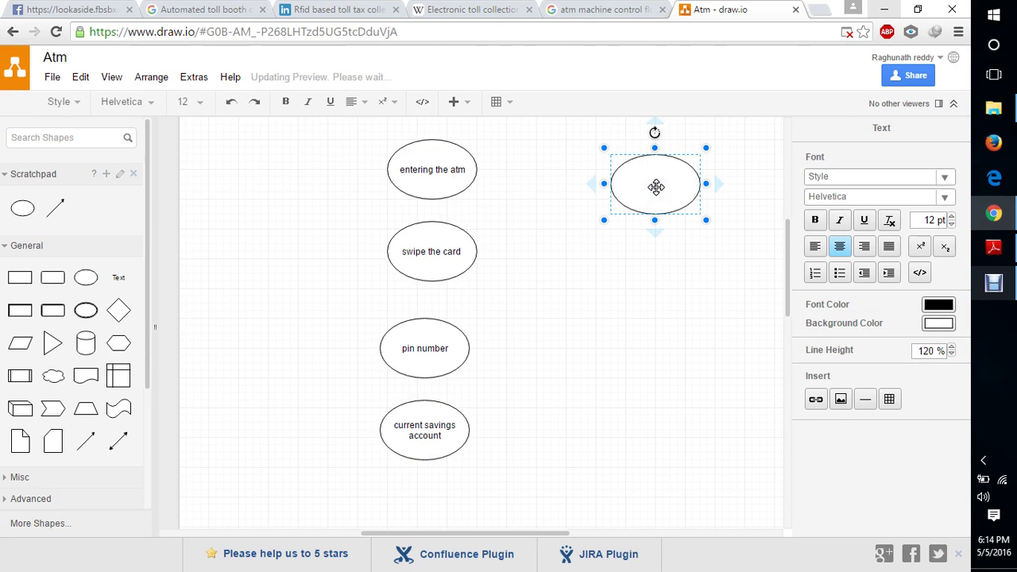
{"action": "type", "text": "enter the money"}
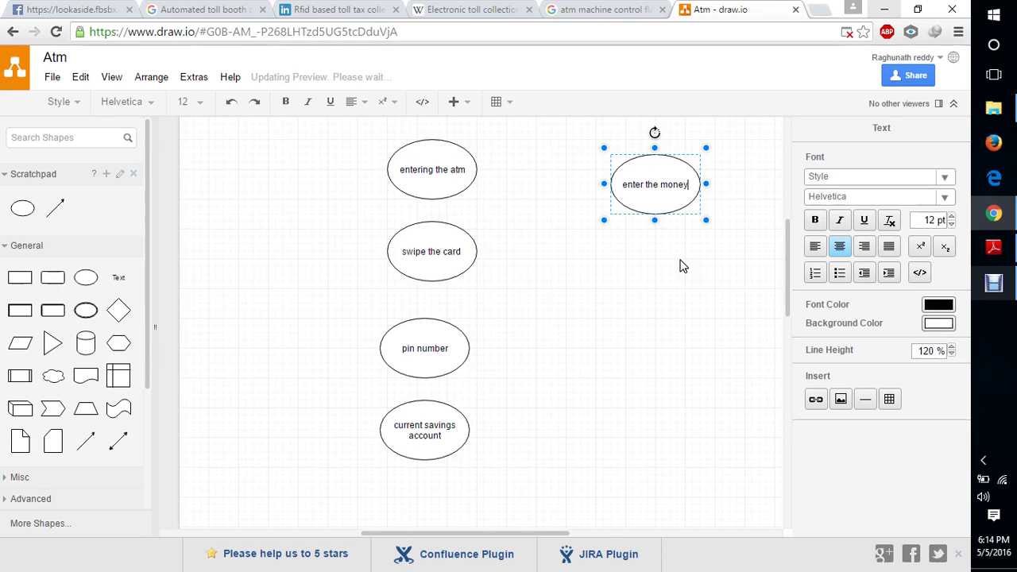
{"action": "left_click", "coordinate": [655, 263]}
{"action": "left_click", "coordinate": [651, 263]}
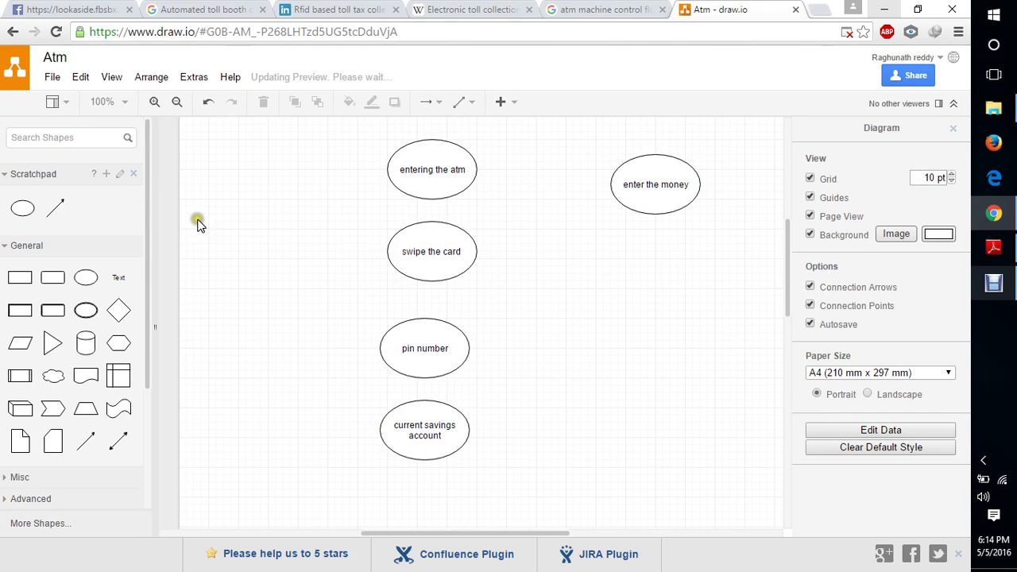
Add an ellipse below "enter the money" and label it "take out the money"
{"action": "mouse_move", "coordinate": [23, 207]}
{"action": "left_click_drag", "start_coordinate": [23, 208], "coordinate": [619, 246]}
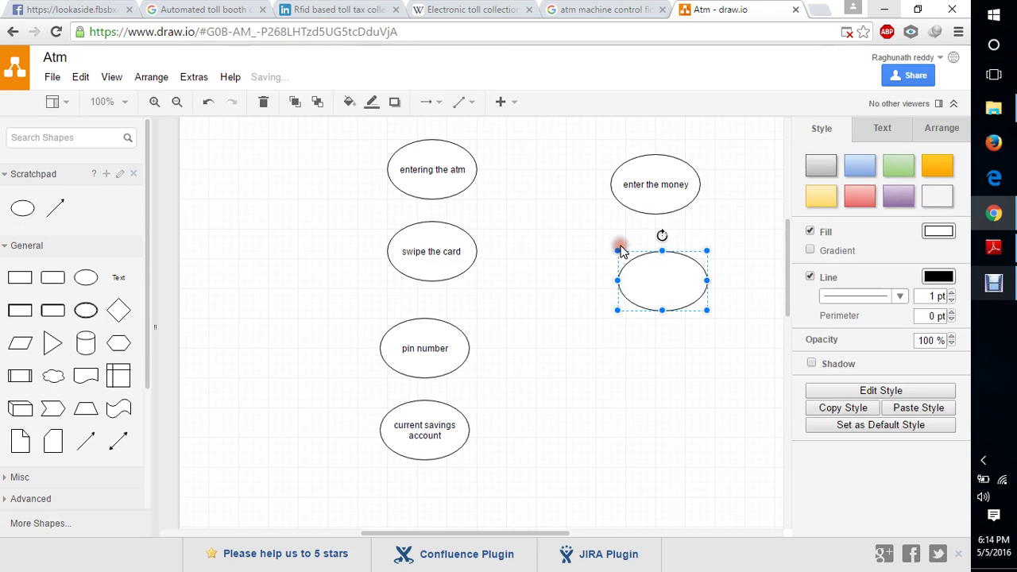
{"action": "double_click", "coordinate": [658, 280]}
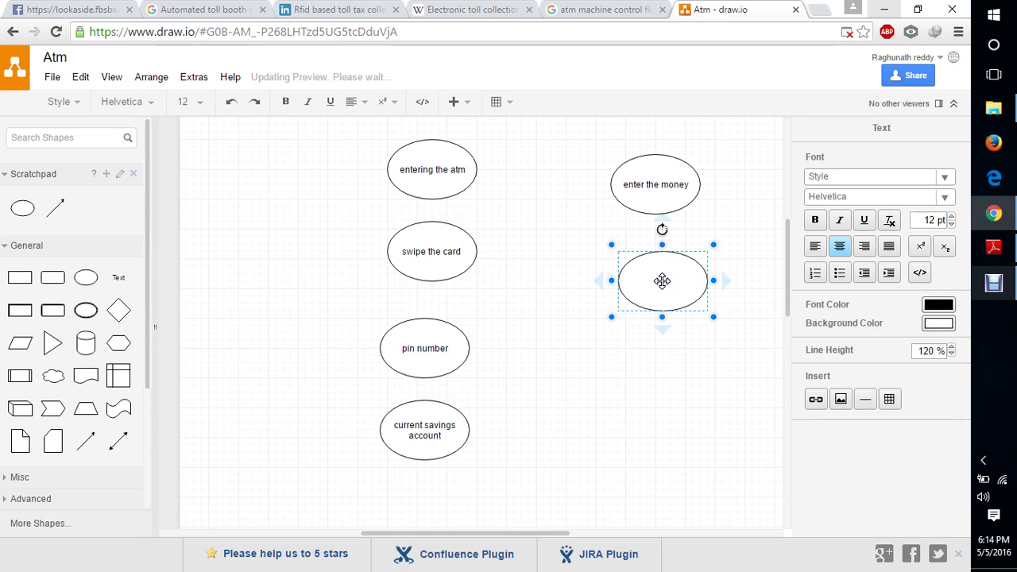
{"action": "type", "text": "take out"}
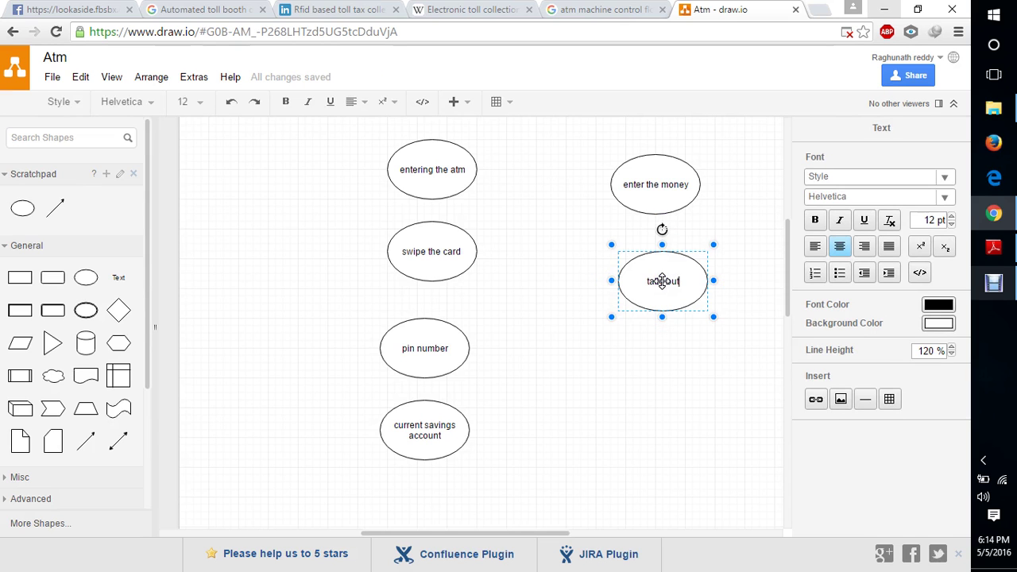
{"action": "type", "text": " the mone"}
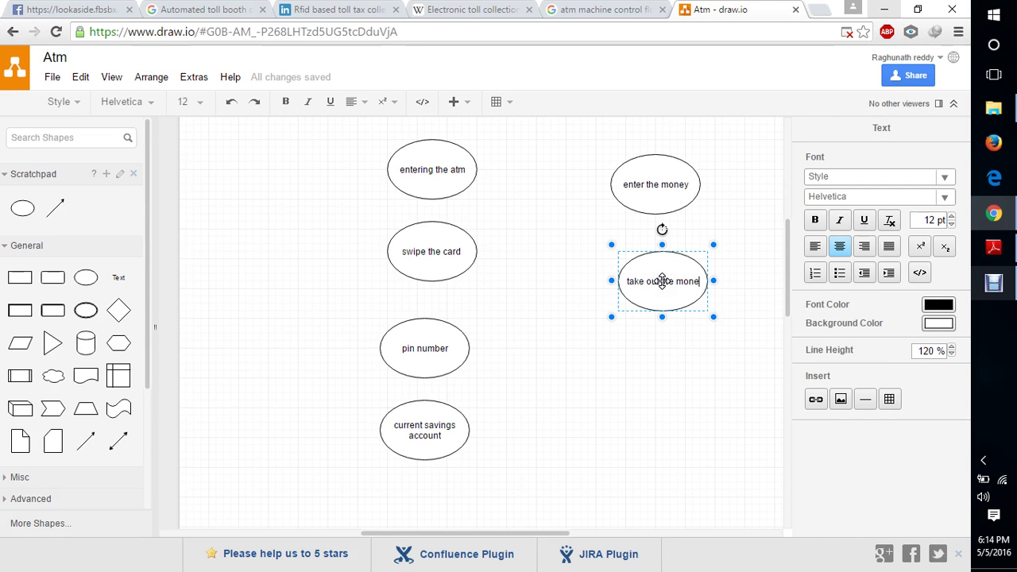
{"action": "type", "text": "y"}
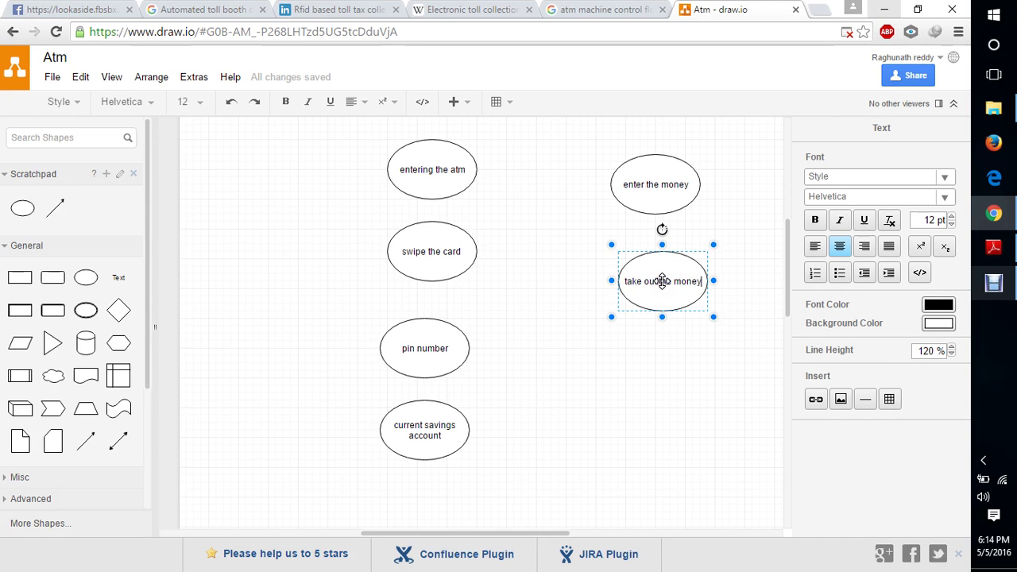
{"action": "left_click", "coordinate": [670, 338]}
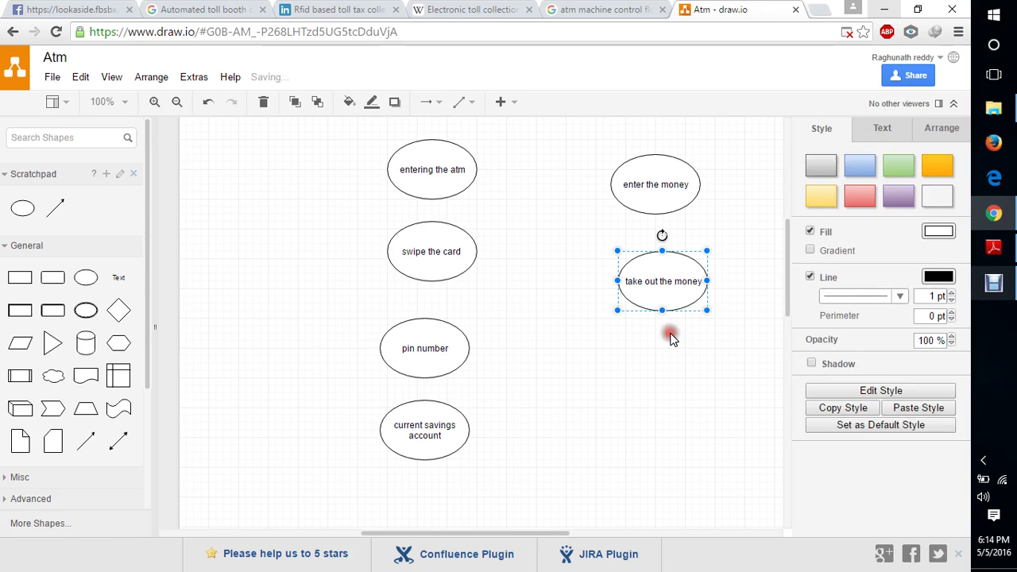
Add an ellipse below "take out the money" and label it "get the message from Atm"
{"action": "left_click_drag", "start_coordinate": [85, 277], "coordinate": [618, 336]}
{"action": "double_click", "coordinate": [662, 374]}
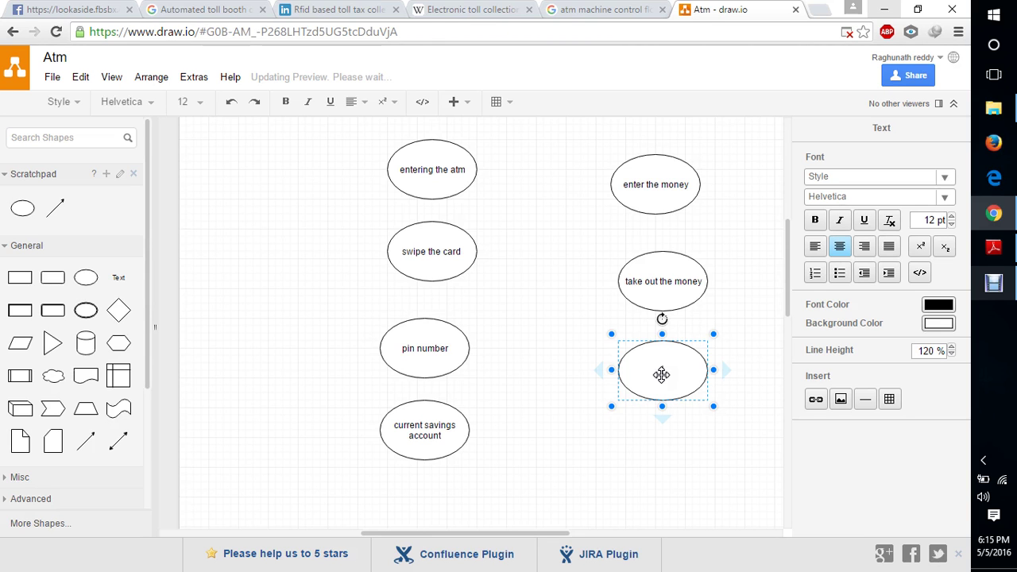
{"action": "type", "text": "gener"}
{"action": "key", "text": "BackSpace"}
{"action": "key", "text": "BackSpace"}
{"action": "type", "text": "e"}
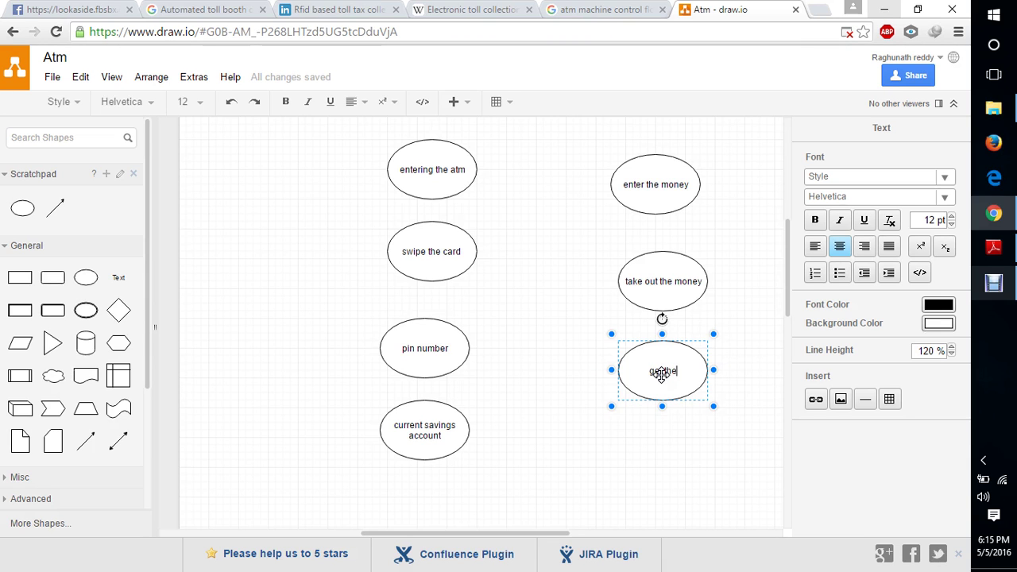
{"action": "type", "text": "l message"}
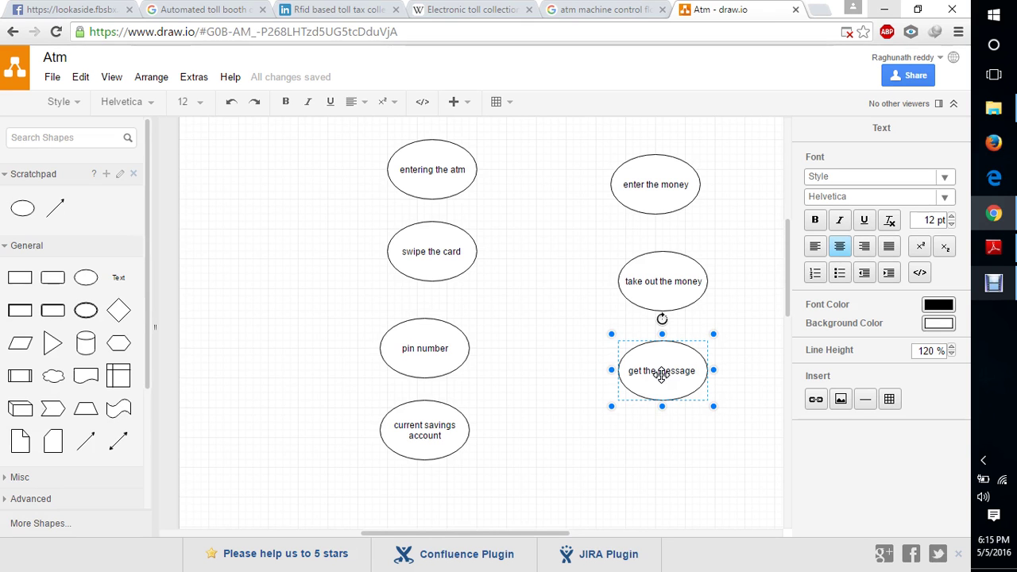
{"action": "type", "text": "slip"}
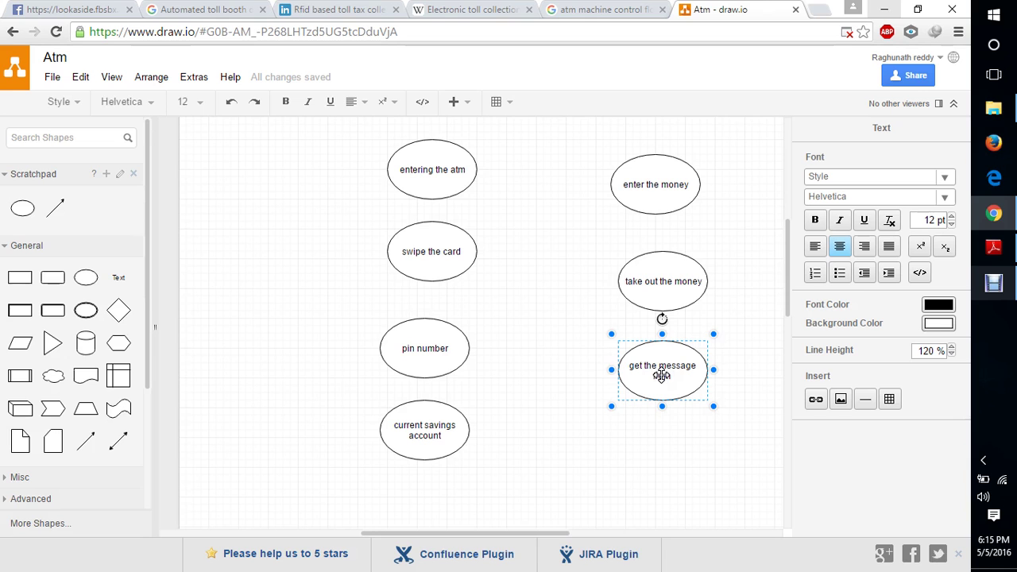
{"action": "type", "text": " from"}
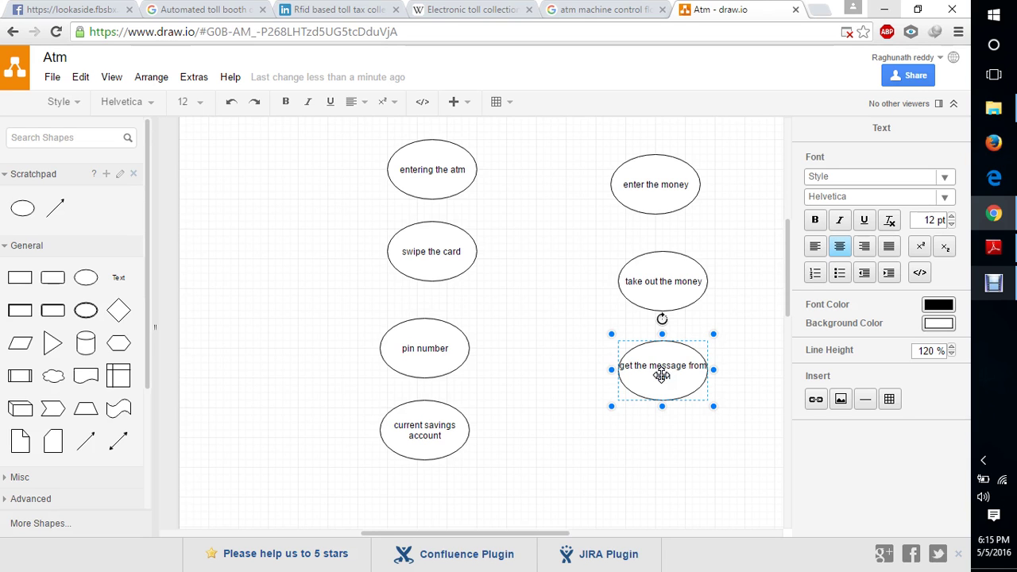
{"action": "key", "text": "BackSpace"}
{"action": "type", "text": "Atm"}
{"action": "left_click", "coordinate": [669, 433]}
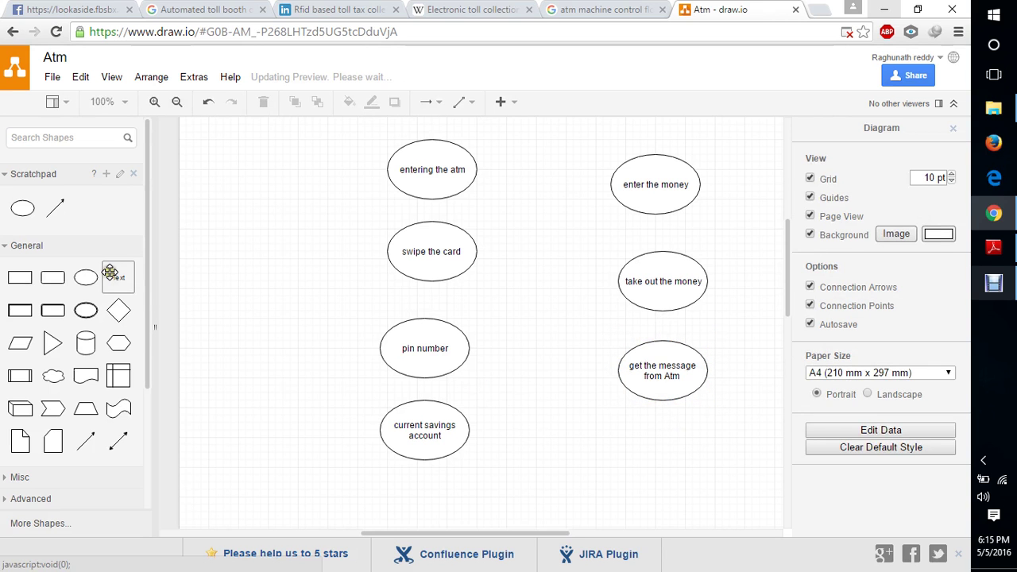
Add an ellipse below "get the message from Atm" and label it "exit from Atm"
{"action": "mouse_move", "coordinate": [97, 275]}
{"action": "mouse_move", "coordinate": [94, 277]}
{"action": "left_mouse_down"}
{"action": "mouse_move", "coordinate": [345, 293]}
{"action": "mouse_move", "coordinate": [556, 405]}
{"action": "mouse_move", "coordinate": [679, 425]}
{"action": "mouse_move", "coordinate": [649, 451]}
{"action": "mouse_move", "coordinate": [658, 440]}
{"action": "mouse_move", "coordinate": [624, 415]}
{"action": "left_mouse_up"}
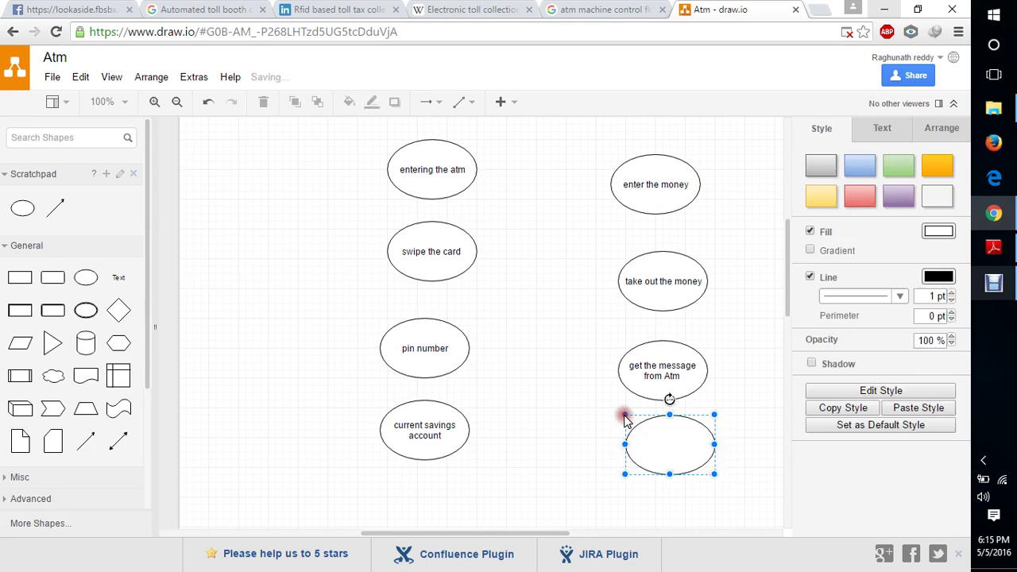
{"action": "double_click", "coordinate": [667, 443]}
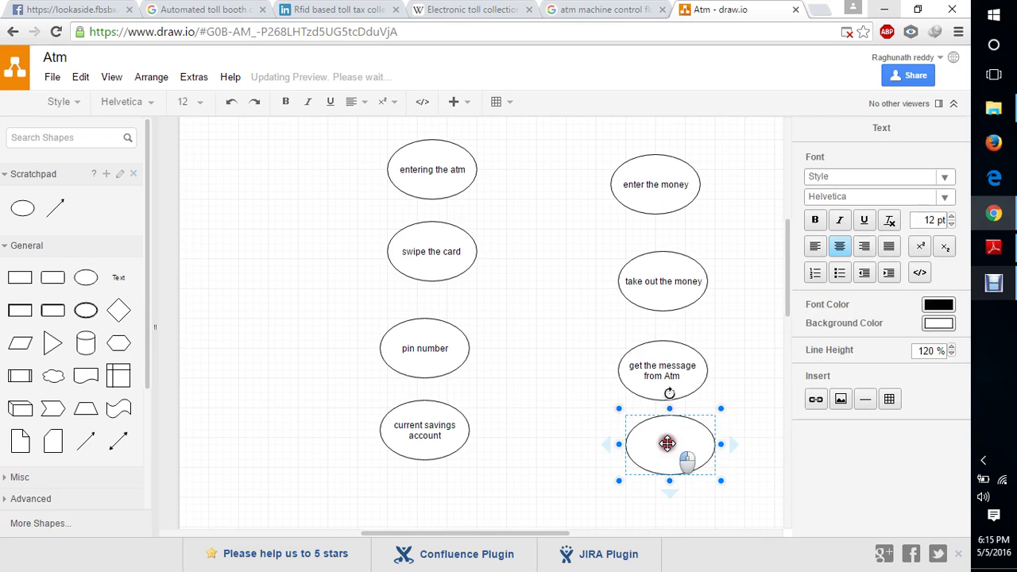
{"action": "left_click", "coordinate": [667, 443]}
{"action": "double_click", "coordinate": [668, 443]}
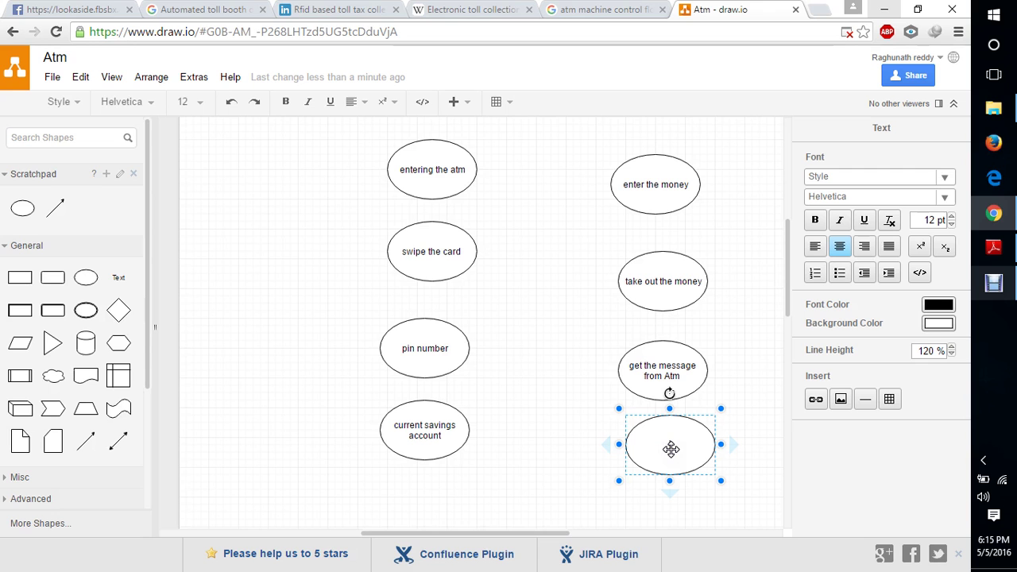
{"action": "left_click", "coordinate": [586, 381]}
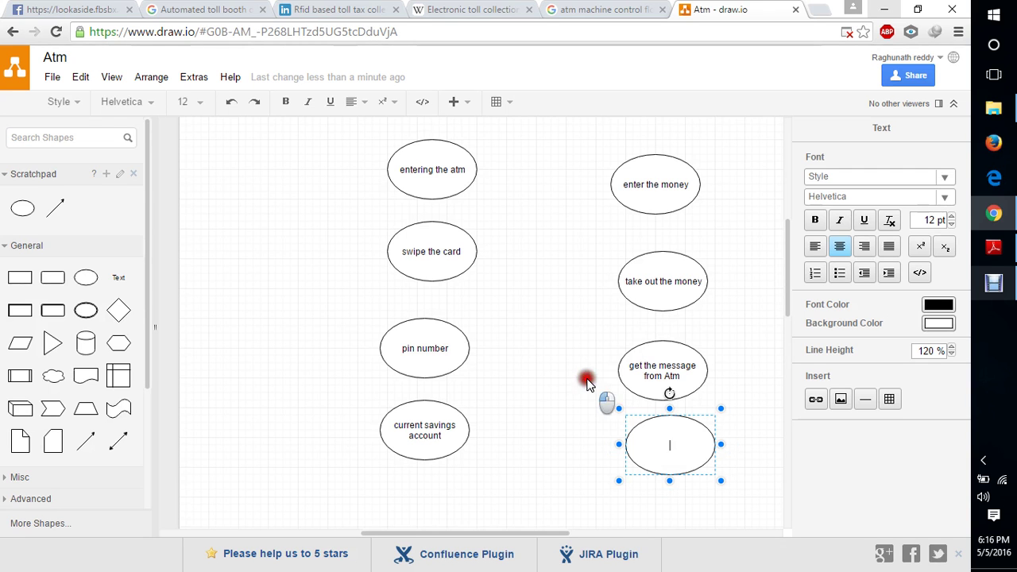
{"action": "double_click", "coordinate": [666, 444]}
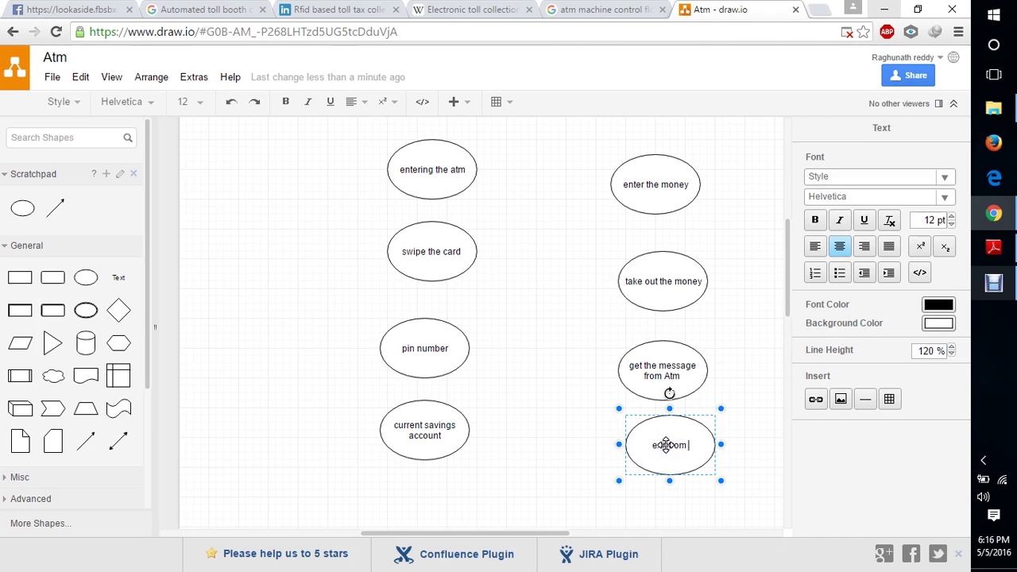
{"action": "type", "text": "Atm"}
{"action": "left_click", "coordinate": [596, 390]}
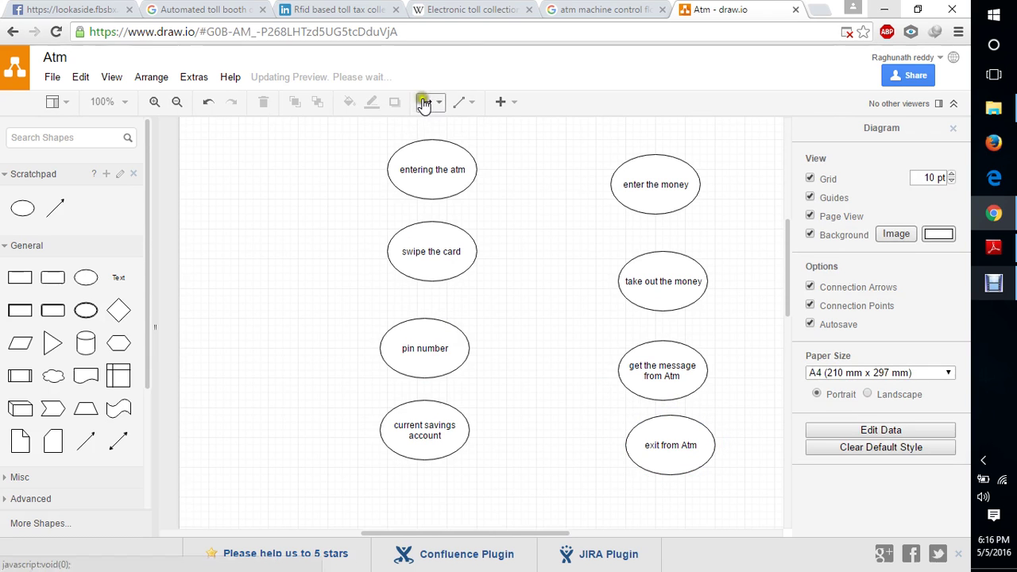
Draw connection arrows from "entering the atm" down to "swipe the card" and from "swipe the card" down to "pin number"
{"action": "left_click", "coordinate": [84, 438]}
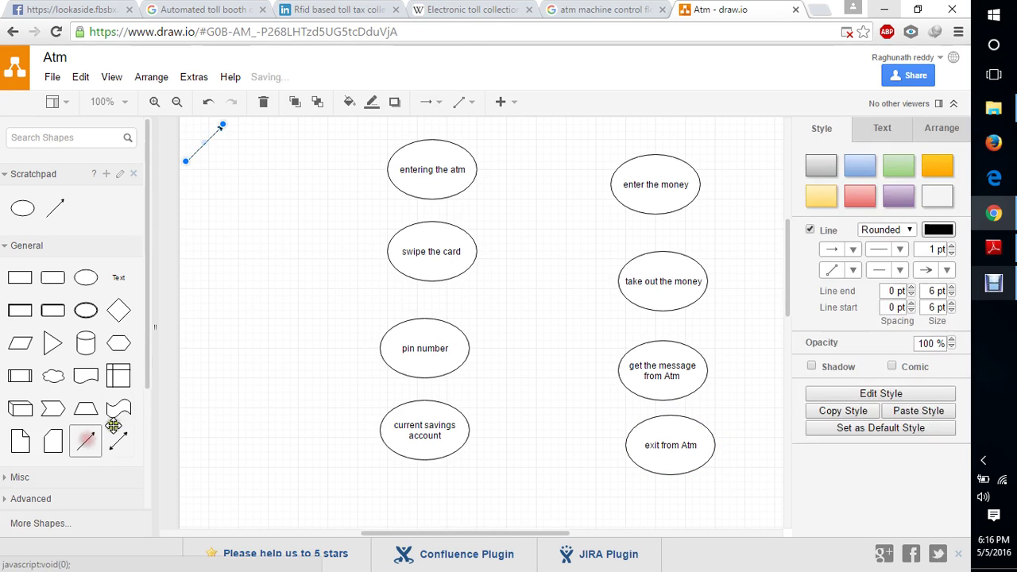
{"action": "left_click_drag", "start_coordinate": [221, 126], "coordinate": [430, 221]}
{"action": "left_click_drag", "start_coordinate": [186, 162], "coordinate": [429, 197]}
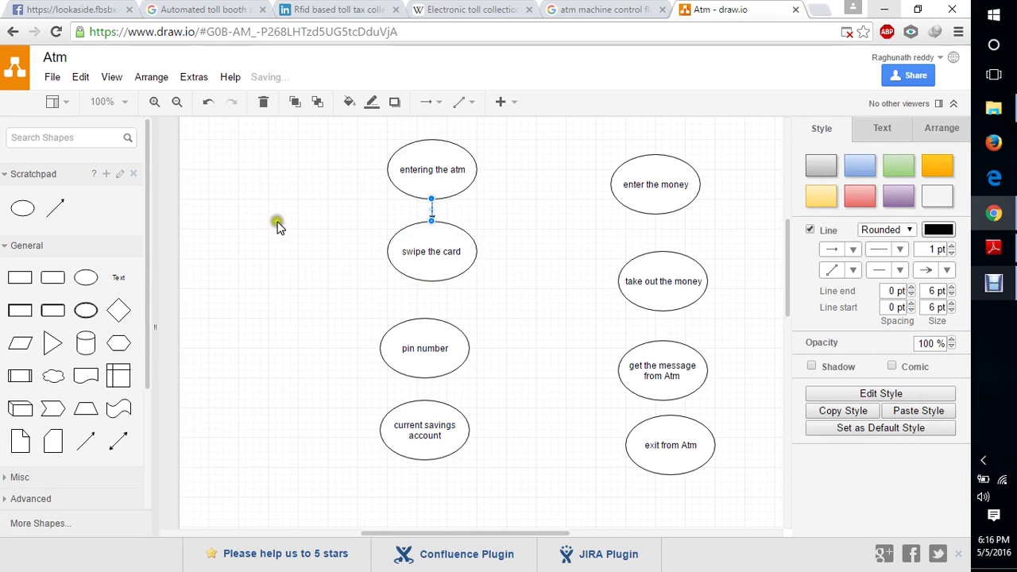
{"action": "left_click", "coordinate": [315, 259]}
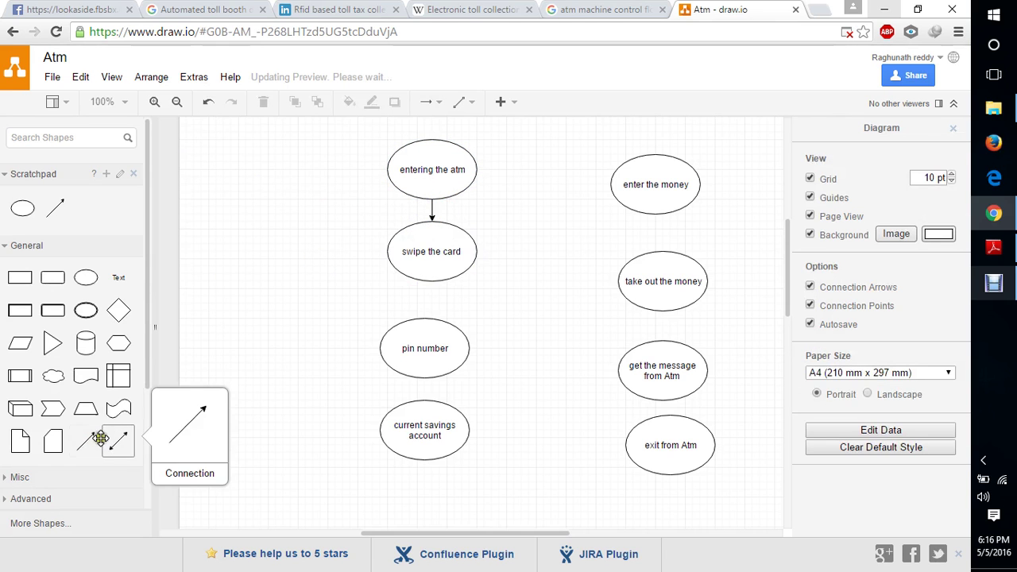
{"action": "left_click_drag", "start_coordinate": [87, 440], "coordinate": [447, 313]}
{"action": "left_click", "coordinate": [453, 313]}
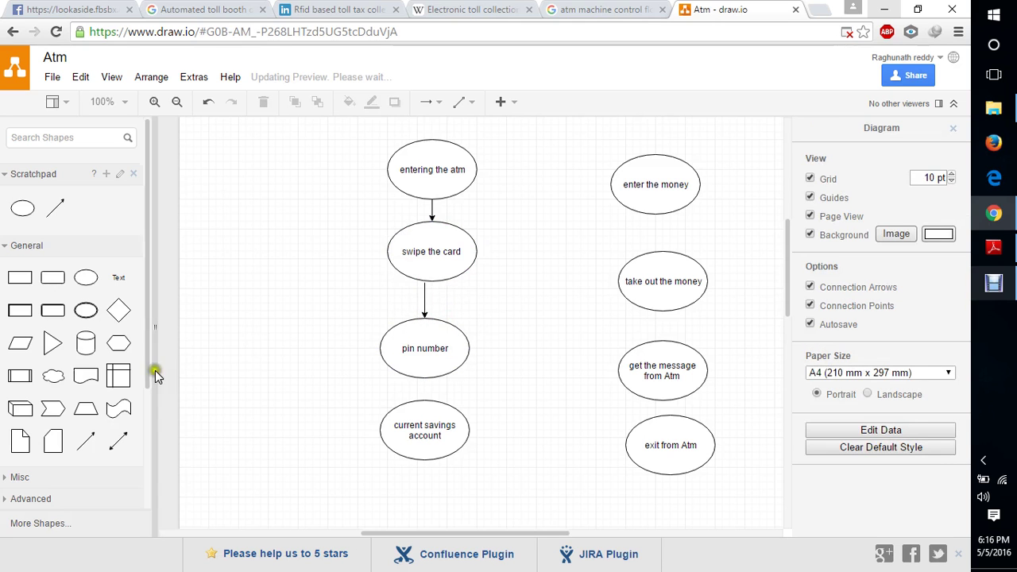
Draw a connection arrow from the "pin number" ellipse down to "current savings account"
{"action": "left_click", "coordinate": [85, 442]}
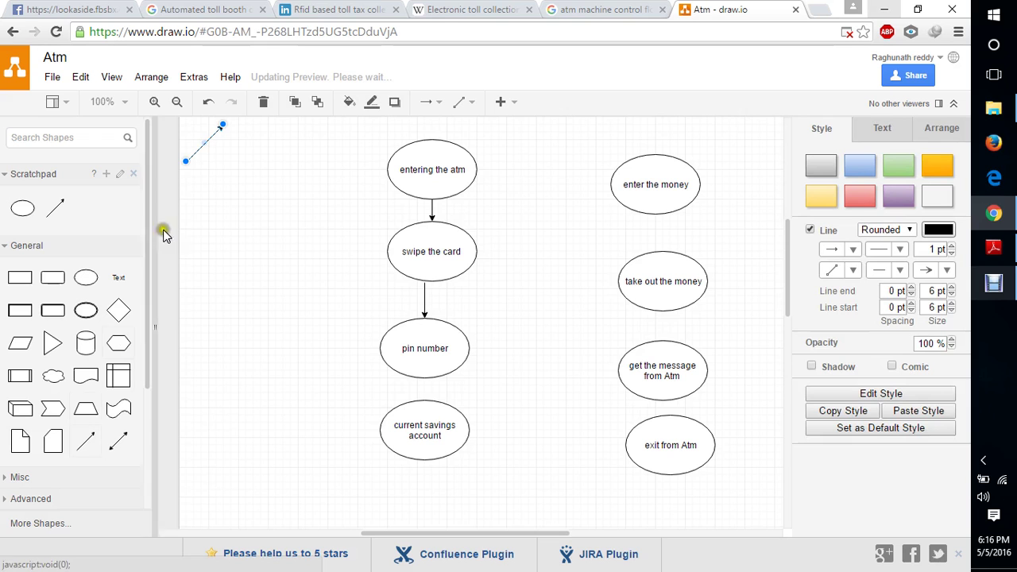
{"action": "left_click_drag", "start_coordinate": [225, 135], "coordinate": [407, 390]}
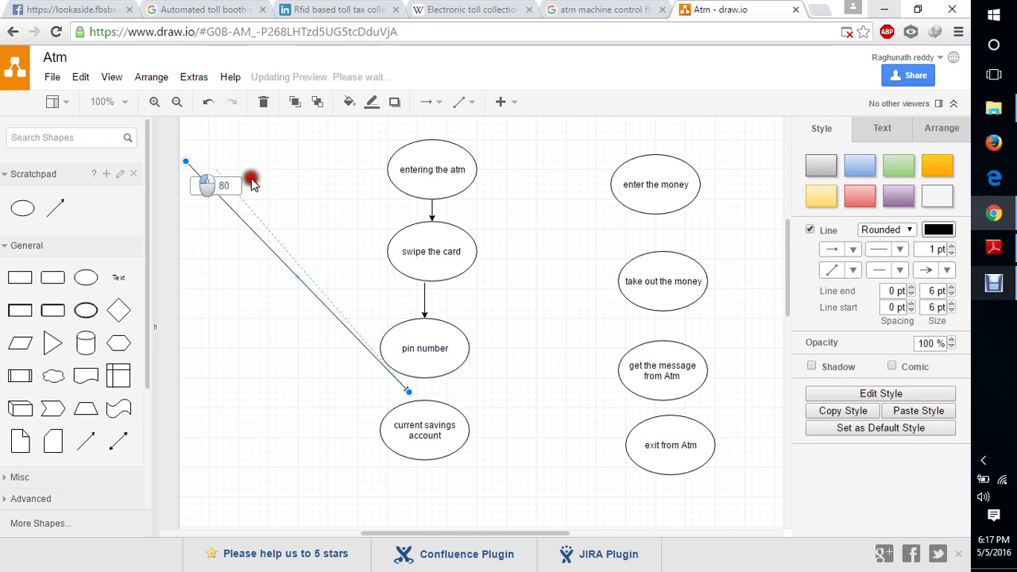
{"action": "left_click_drag", "start_coordinate": [249, 178], "coordinate": [423, 405]}
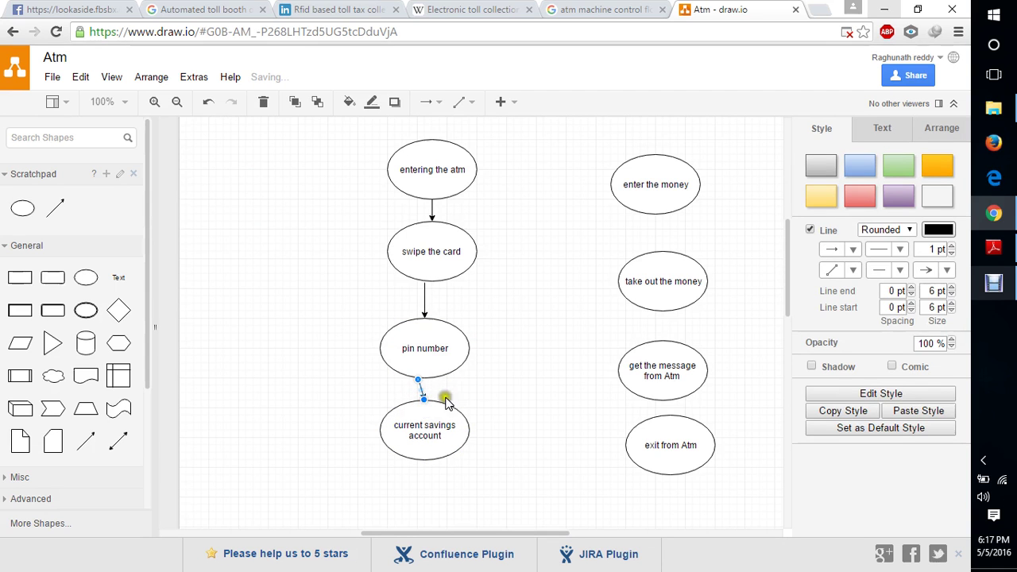
{"action": "left_click", "coordinate": [447, 402]}
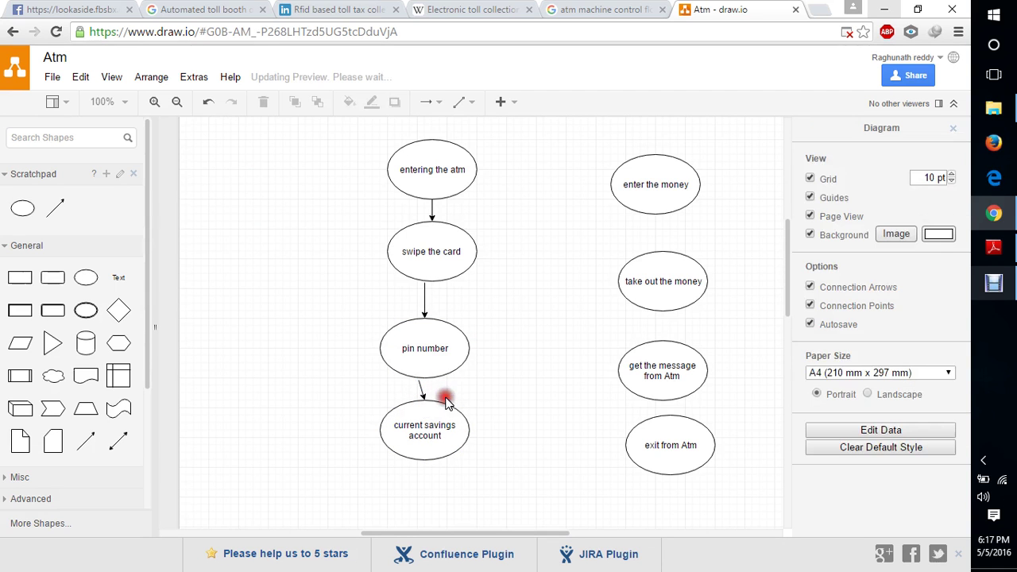
Draw a diagonal connection arrow from the right side of "current savings account" up to the left side of "enter the money"
{"action": "left_click", "coordinate": [94, 446]}
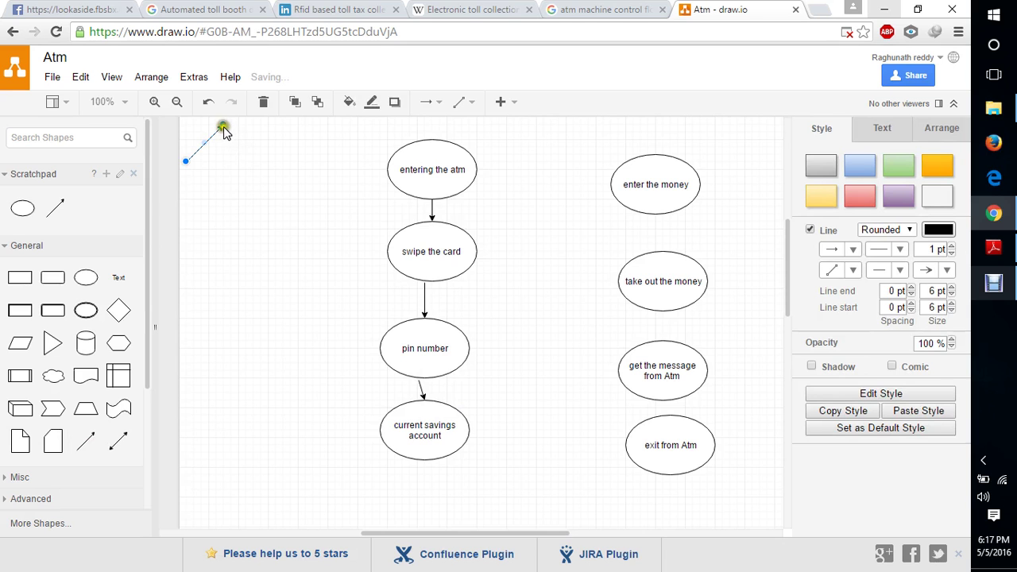
{"action": "left_click_drag", "start_coordinate": [224, 131], "coordinate": [608, 192]}
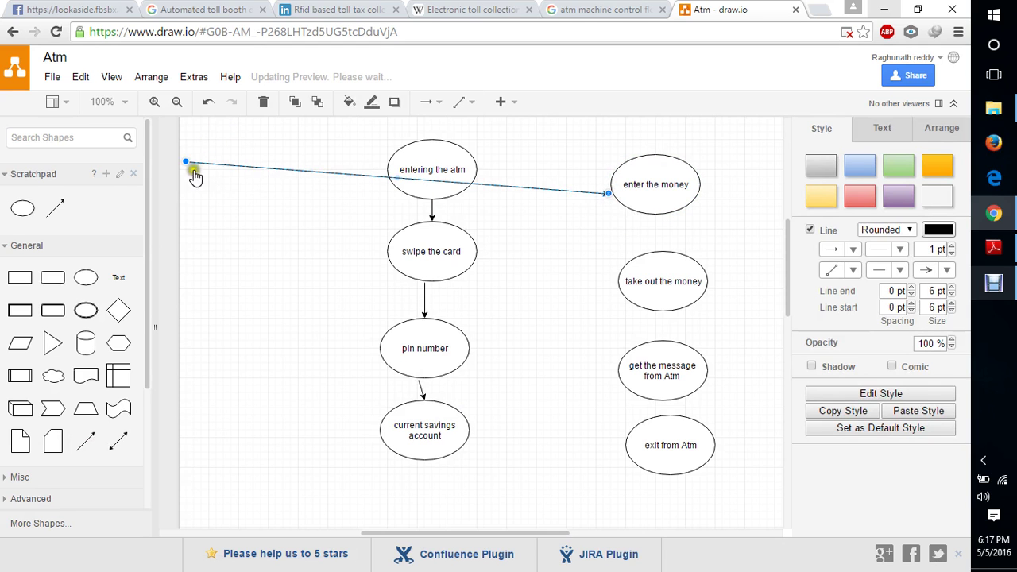
{"action": "left_click_drag", "start_coordinate": [186, 163], "coordinate": [468, 431]}
{"action": "left_click", "coordinate": [296, 375]}
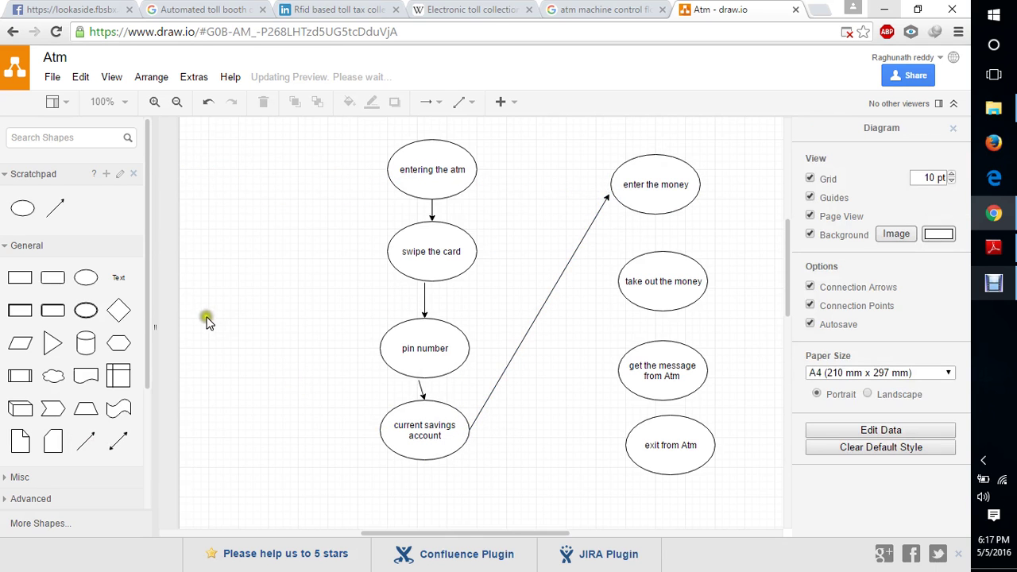
Draw a connection arrow from the "enter the money" ellipse down to "take out the money"
{"action": "left_click", "coordinate": [88, 439]}
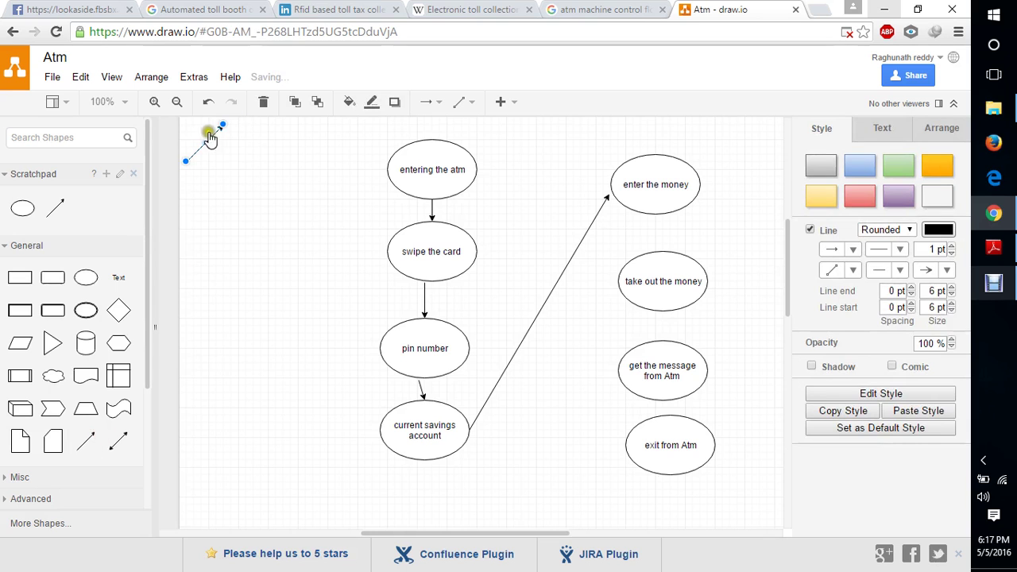
{"action": "left_click_drag", "start_coordinate": [222, 126], "coordinate": [653, 250]}
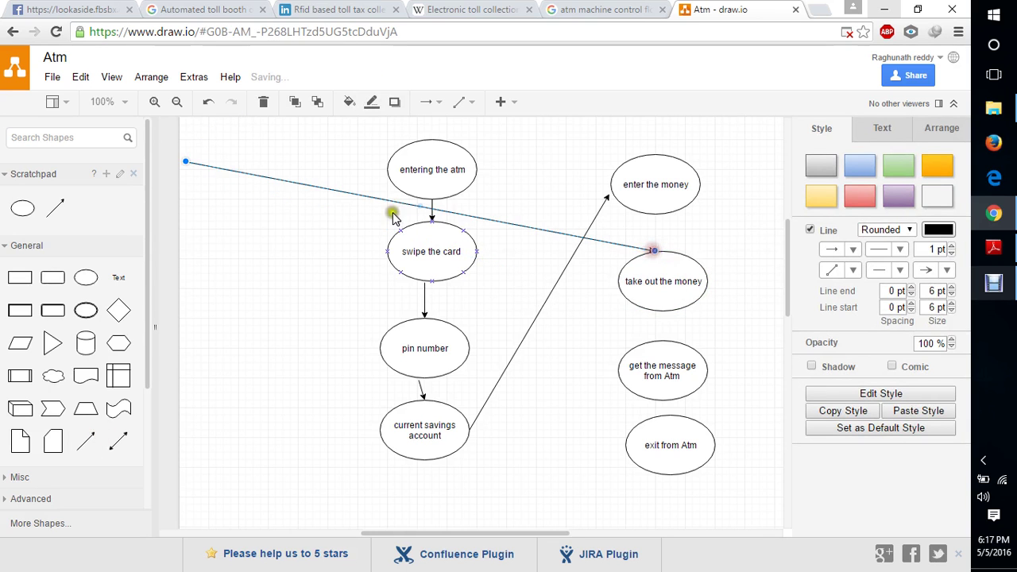
{"action": "left_click_drag", "start_coordinate": [184, 161], "coordinate": [638, 207]}
{"action": "left_click", "coordinate": [610, 316]}
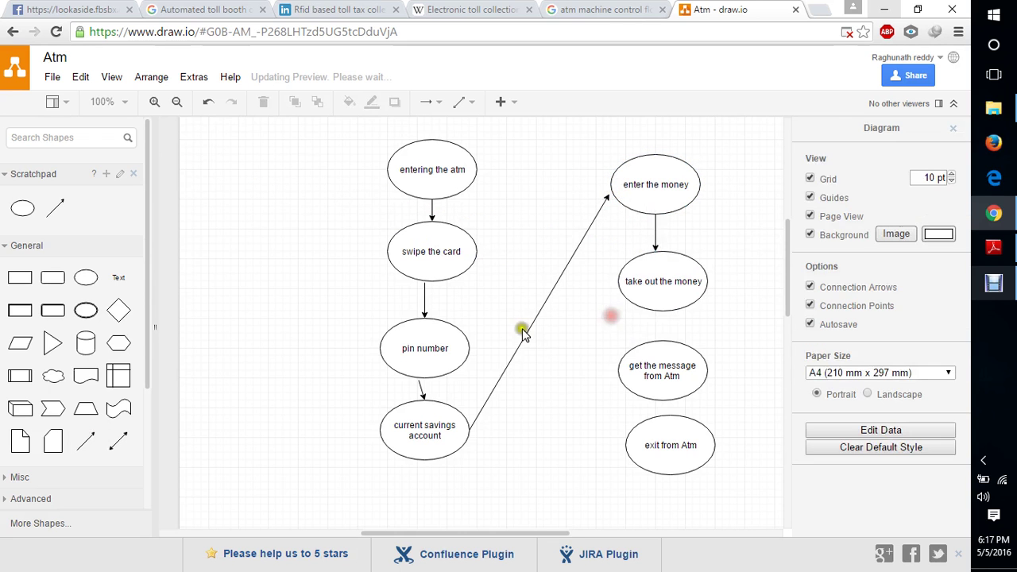
Draw a connection arrow from the "take out the money" ellipse down to "get the message from Atm"
{"action": "left_click", "coordinate": [86, 441]}
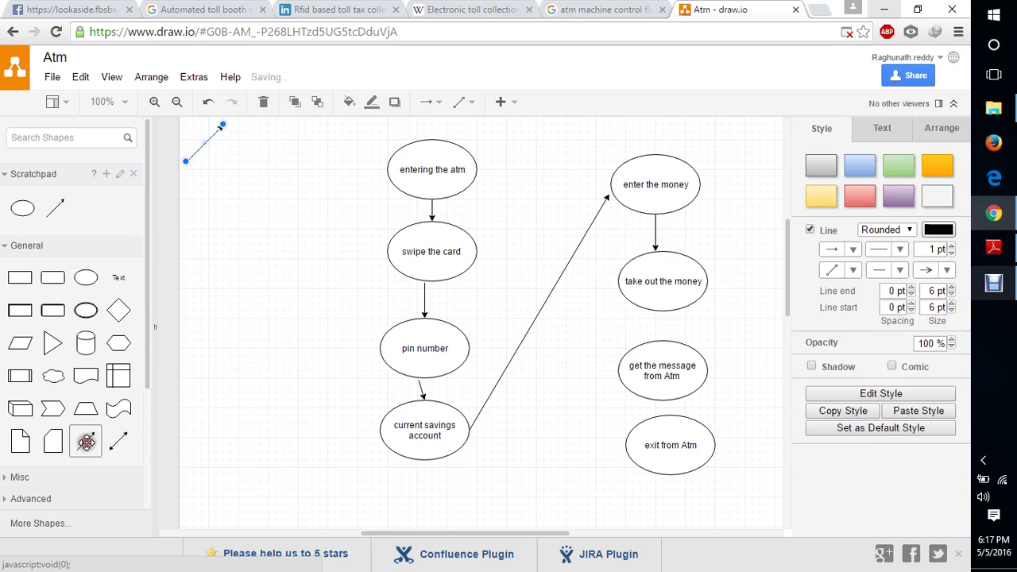
{"action": "left_click_drag", "start_coordinate": [221, 126], "coordinate": [656, 344]}
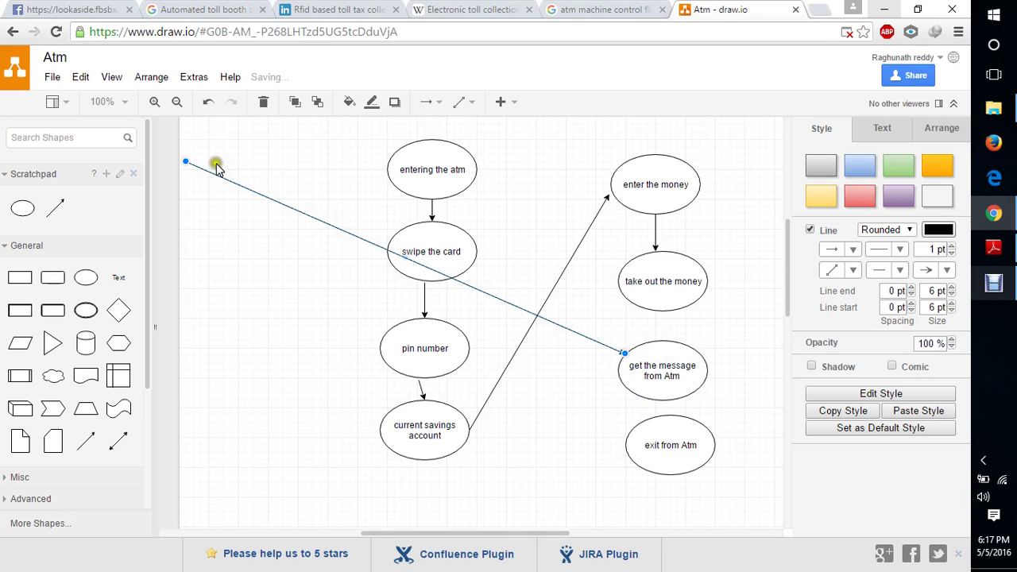
{"action": "left_click", "coordinate": [665, 316]}
{"action": "left_click", "coordinate": [602, 381]}
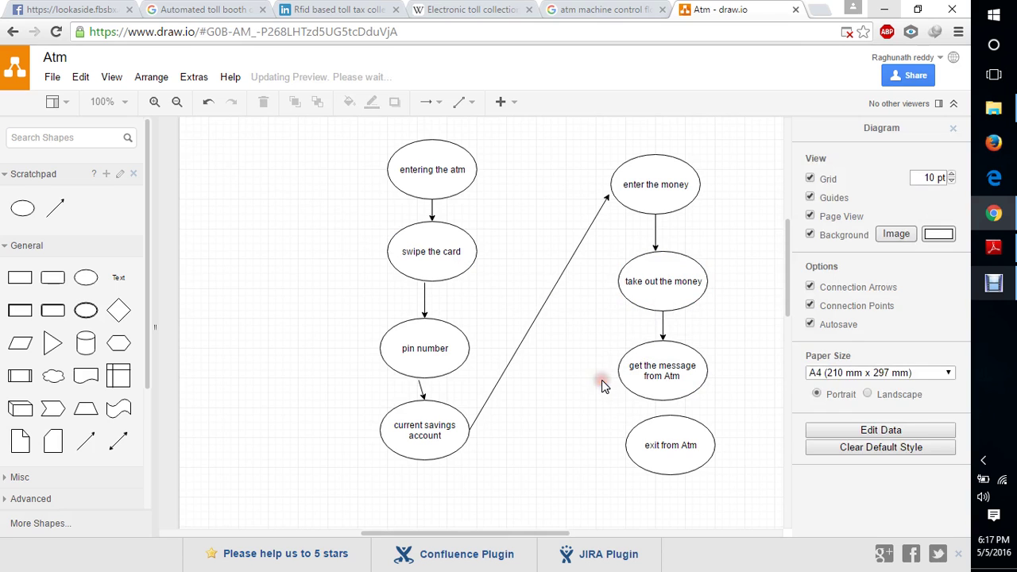
Draw a connection arrow from the bottom of "get the message from Atm" to the left side of "exit from Atm"
{"action": "left_click", "coordinate": [86, 441]}
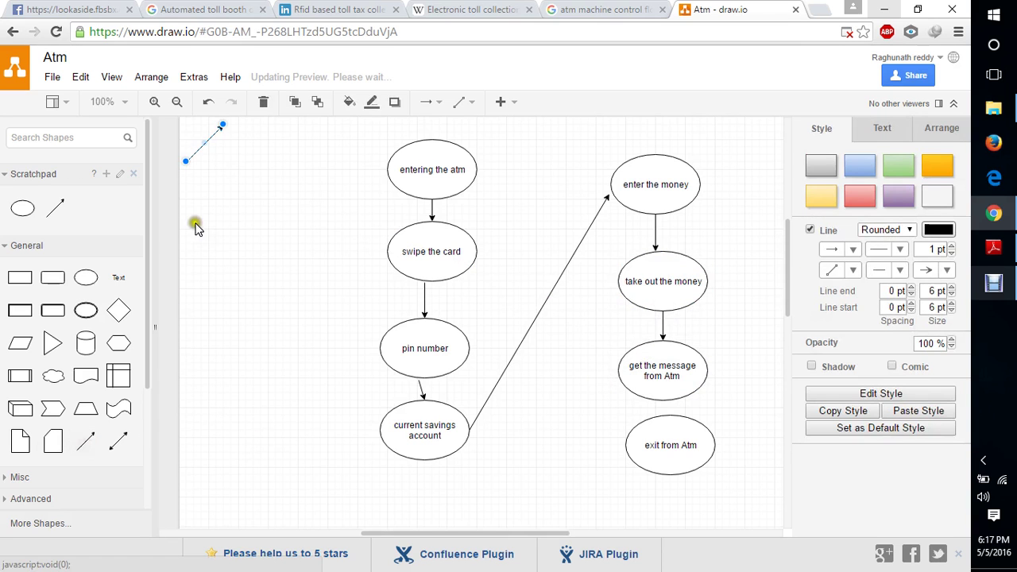
{"action": "left_click_drag", "start_coordinate": [223, 125], "coordinate": [624, 437]}
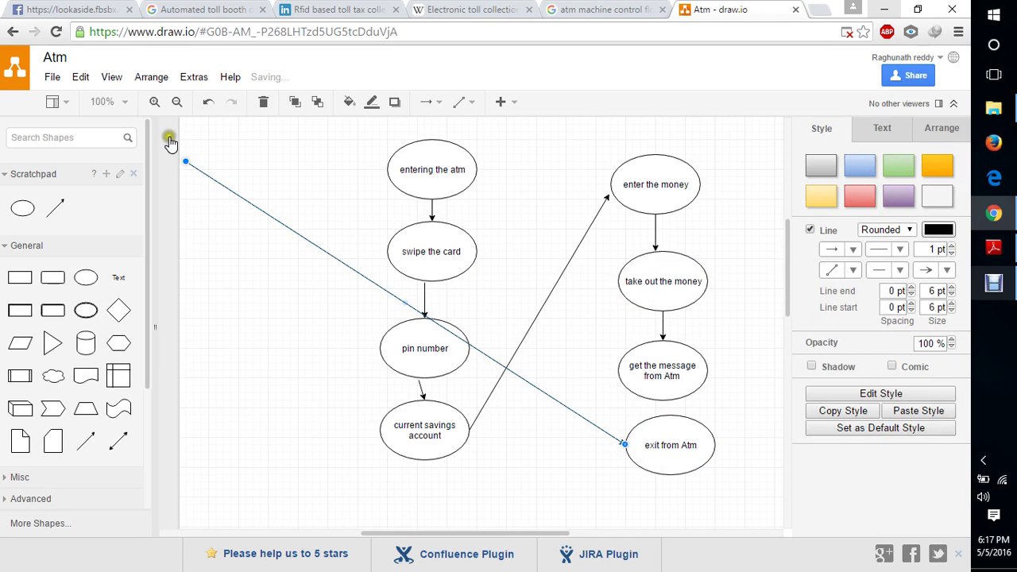
{"action": "left_click_drag", "start_coordinate": [187, 165], "coordinate": [644, 399]}
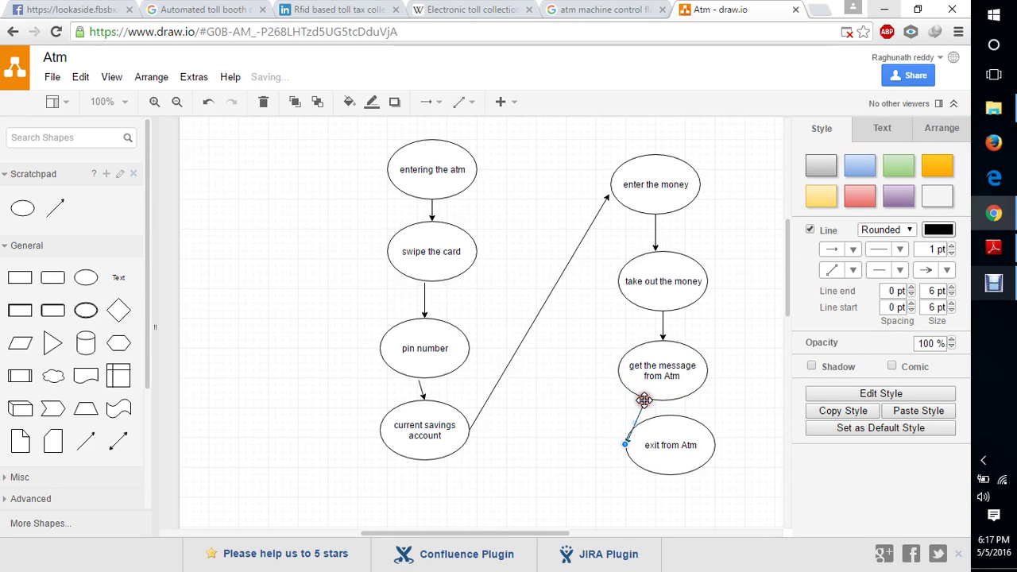
{"action": "left_click", "coordinate": [585, 381]}
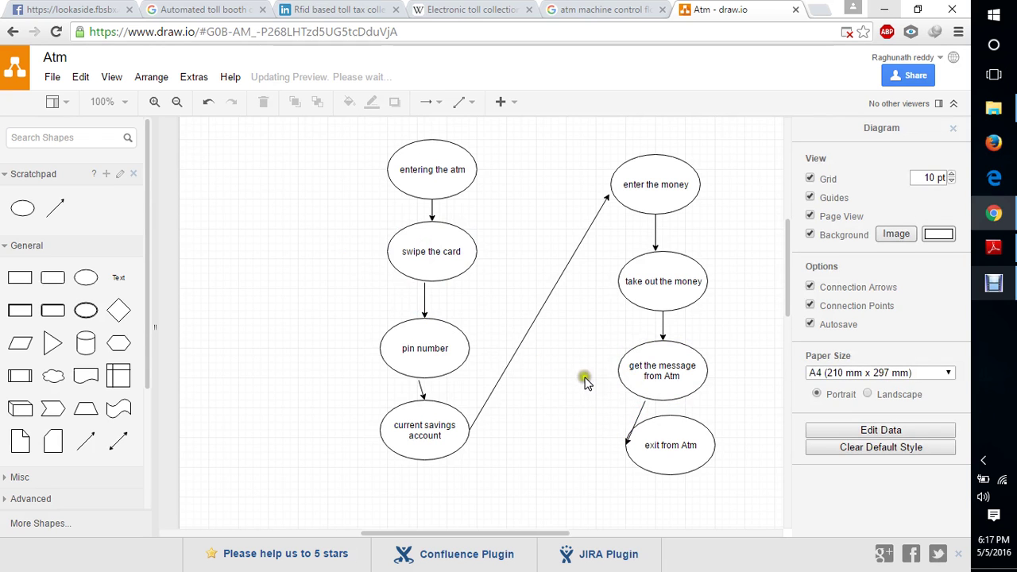